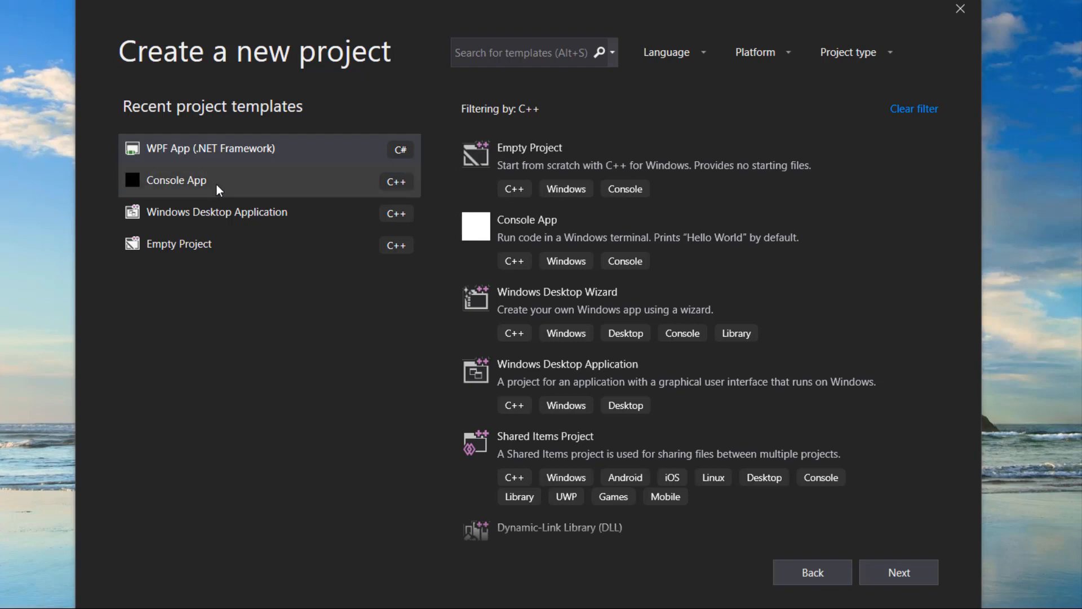
# Create a WPF App (.NET Framework) project named Test from the template list.
pyautogui.click(238, 156)
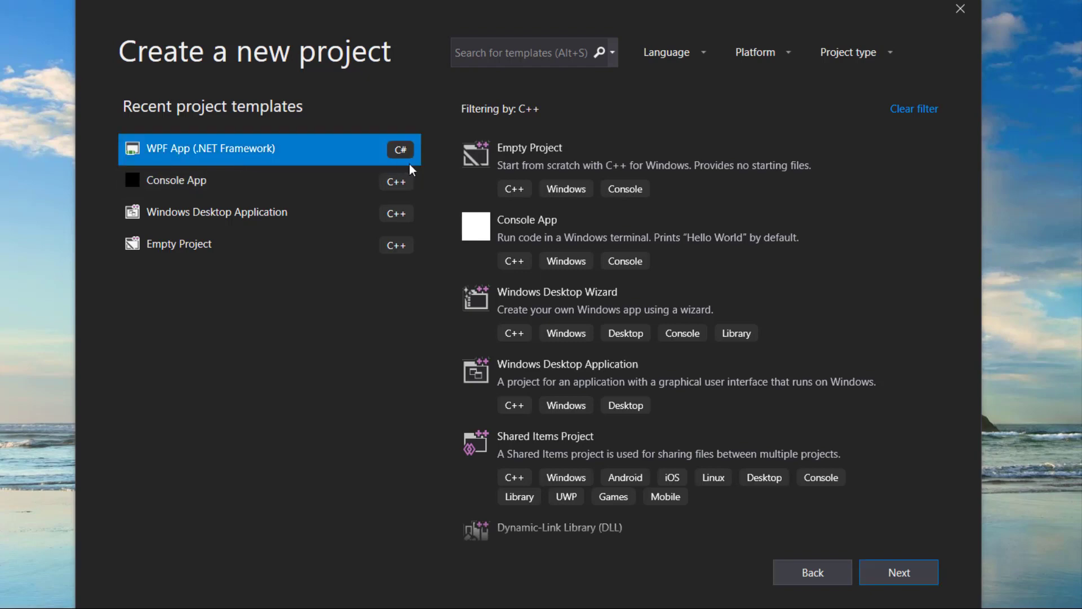
pyautogui.click(910, 582)
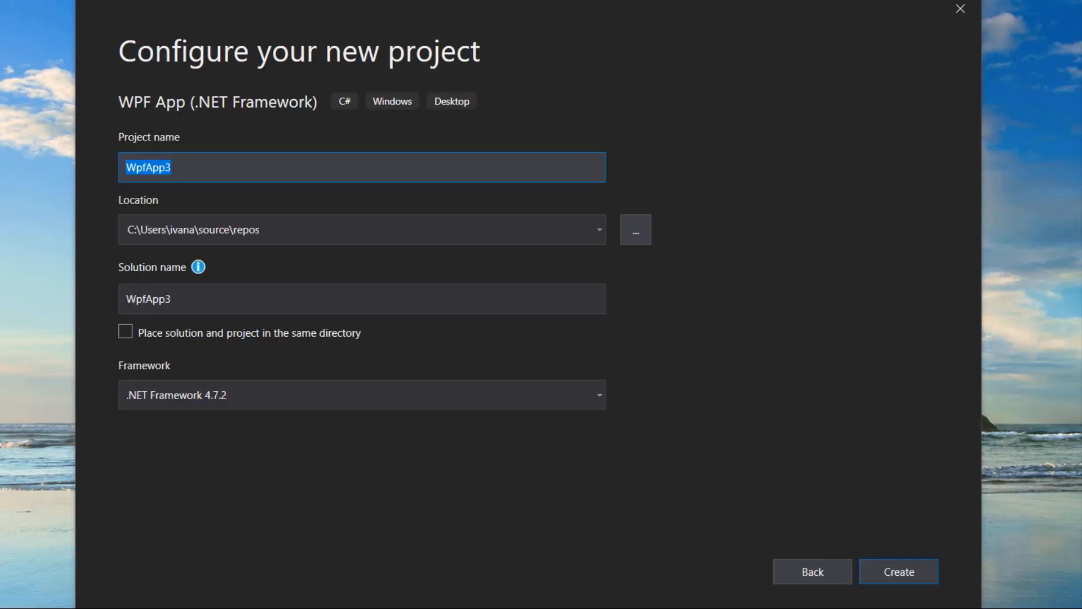
pyautogui.write('Test')
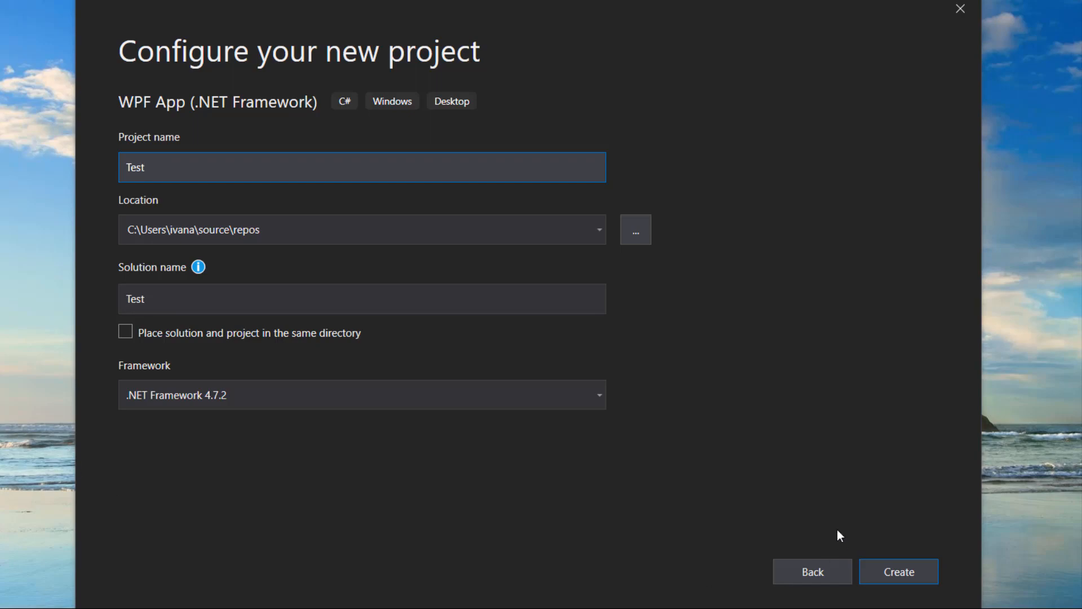
pyautogui.click(889, 576)
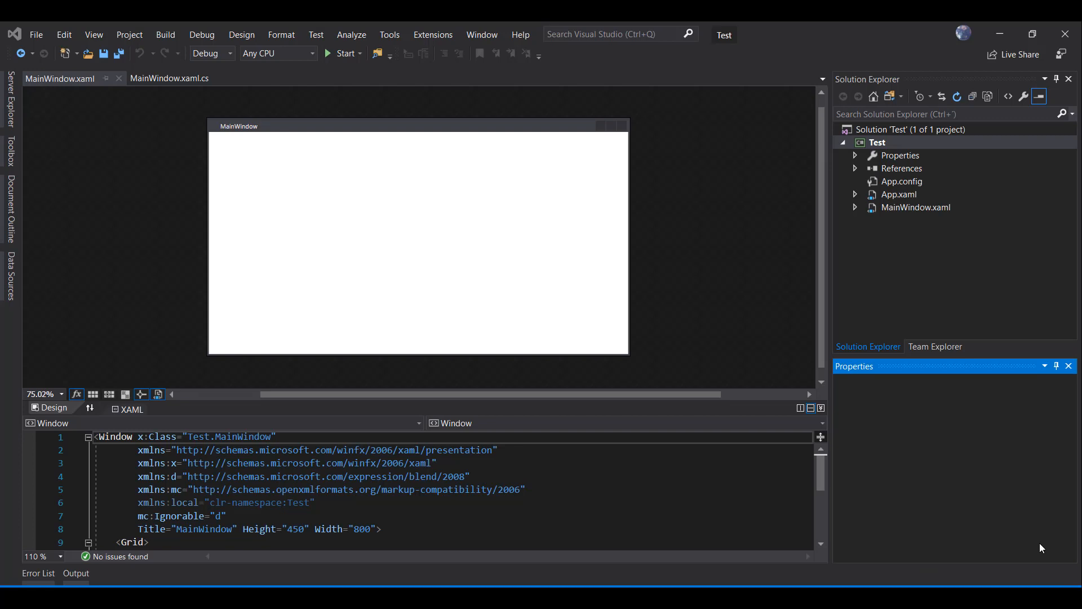
# Search the NuGet Browse tab of the Test project for 'kinect azure'.
pyautogui.rightClick(882, 142)
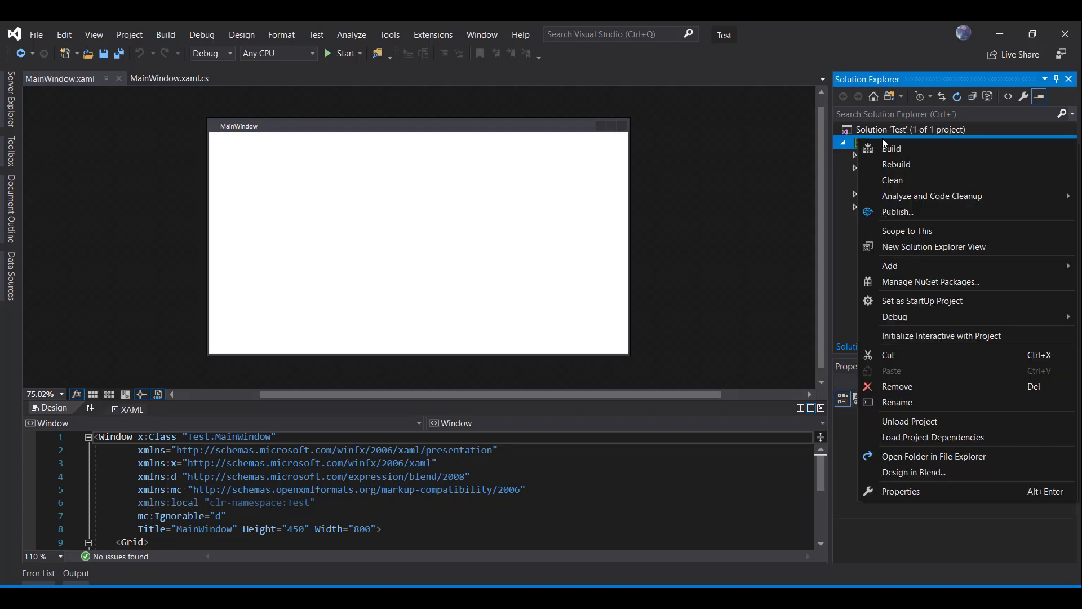
pyautogui.click(913, 286)
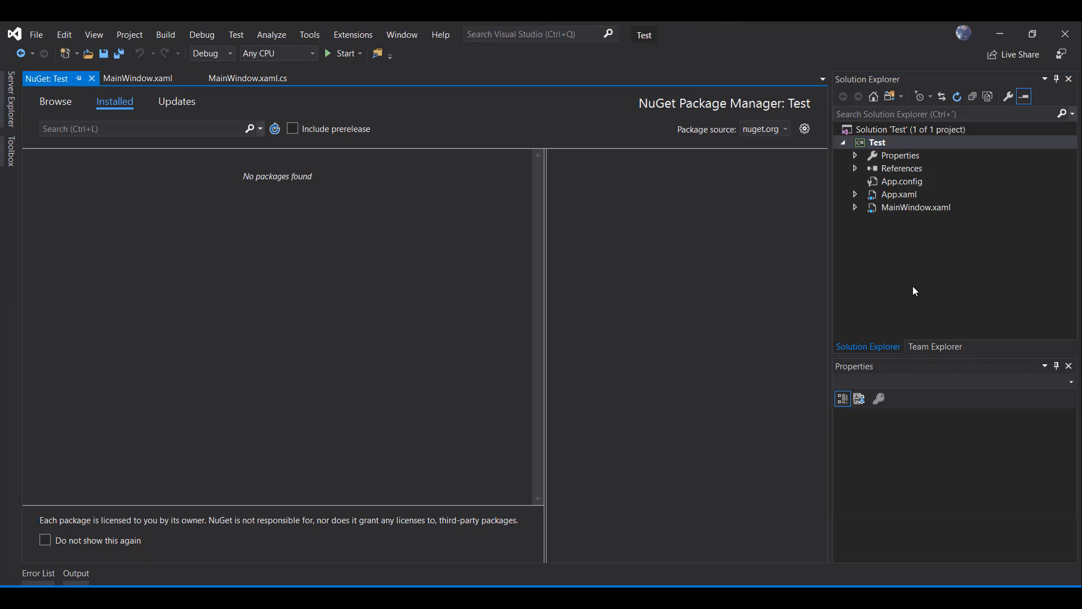
pyautogui.click(56, 102)
pyautogui.click(101, 130)
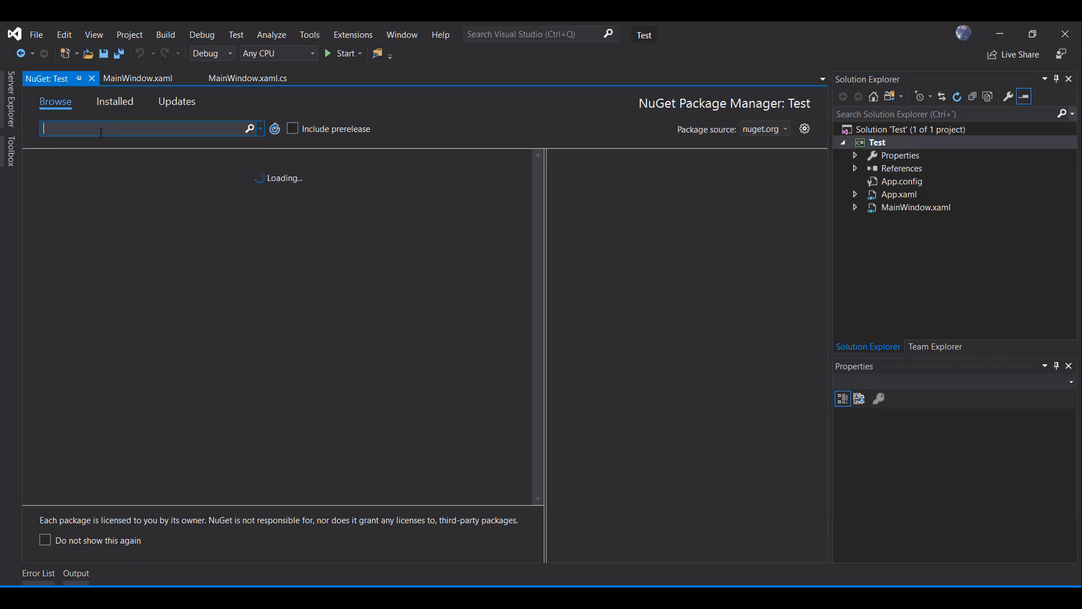
pyautogui.write('kinect azure')
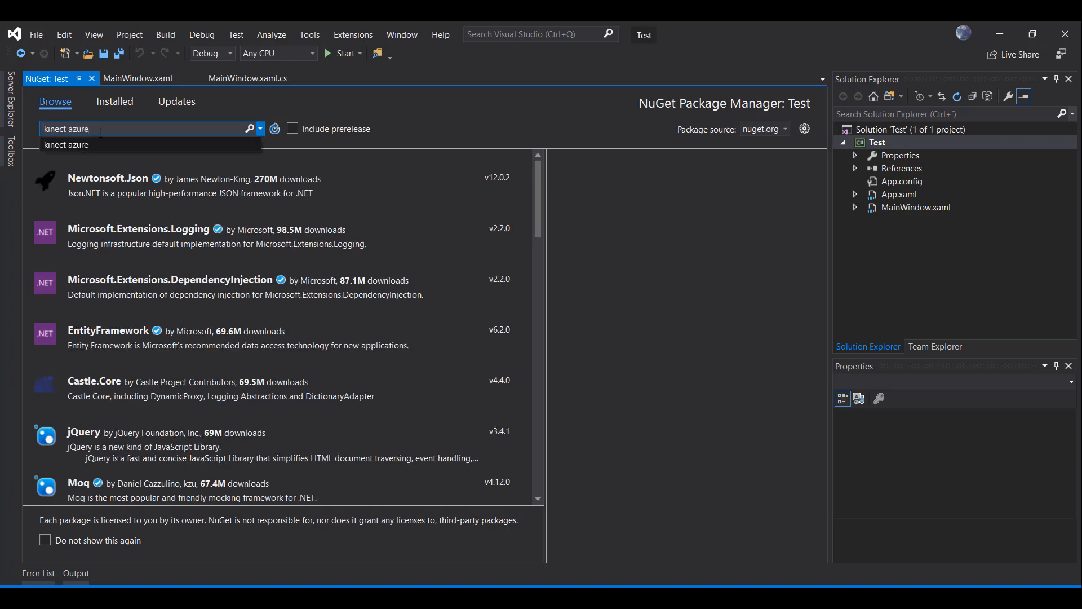
pyautogui.press('Return')
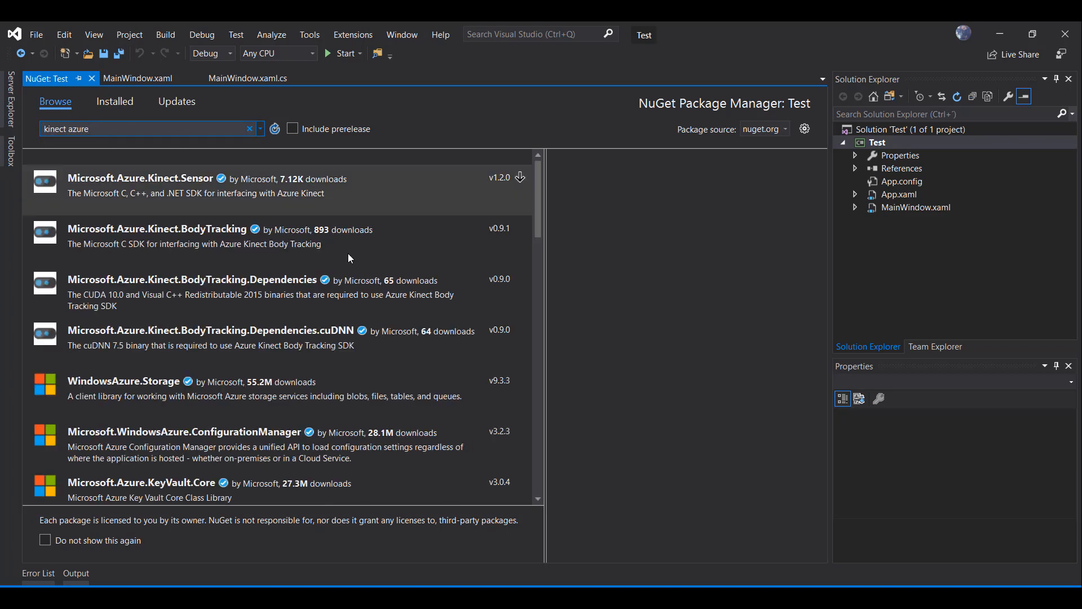
# Install Microsoft.Azure.Kinect.Sensor 1.2.0, accepting the change preview and license.
pyautogui.click(96, 194)
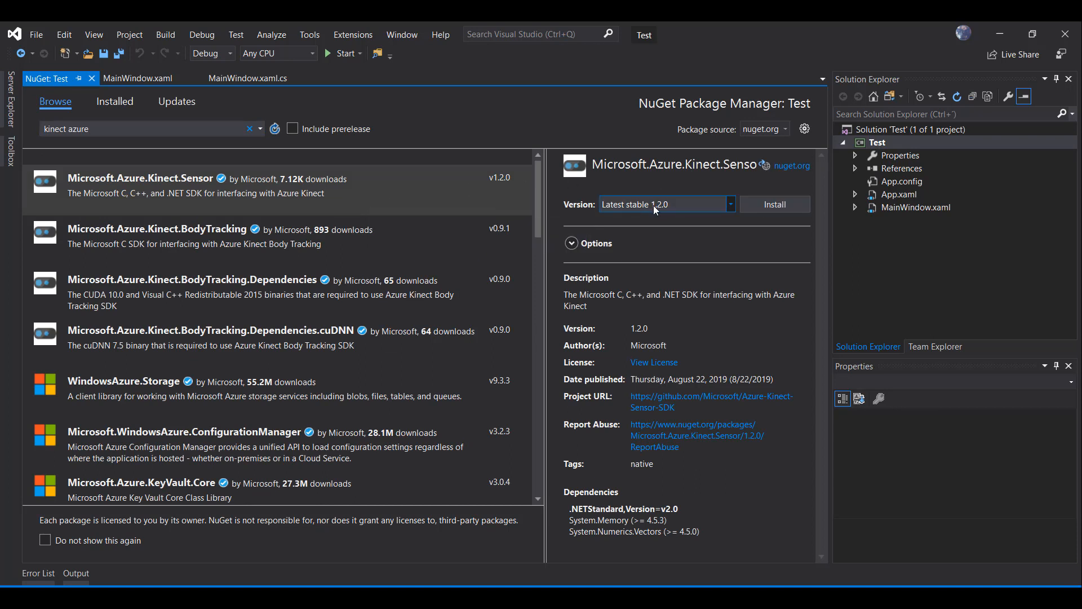
pyautogui.click(782, 201)
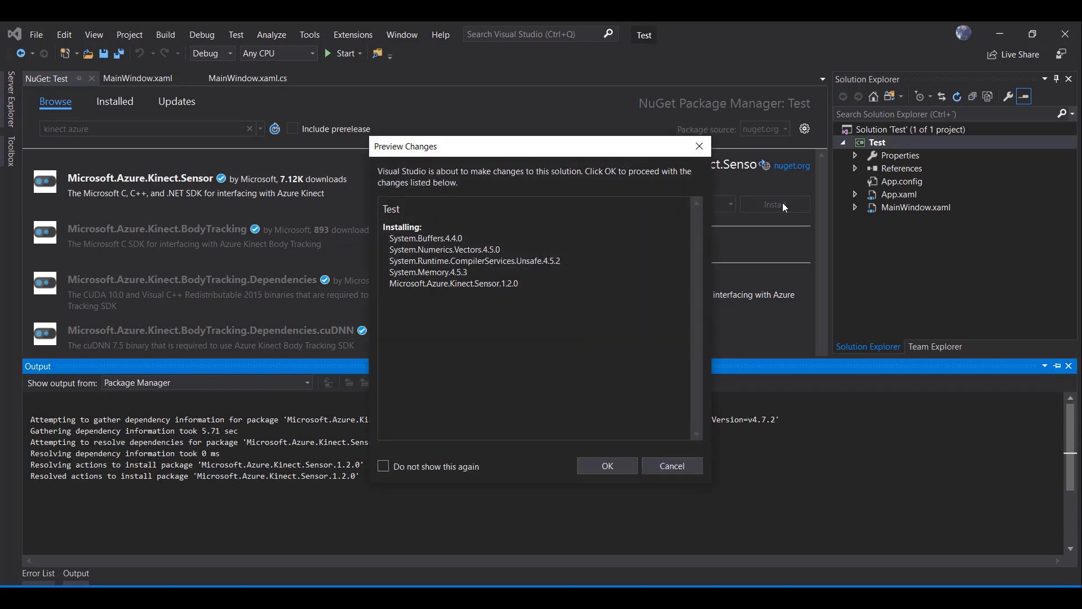
pyautogui.click(589, 470)
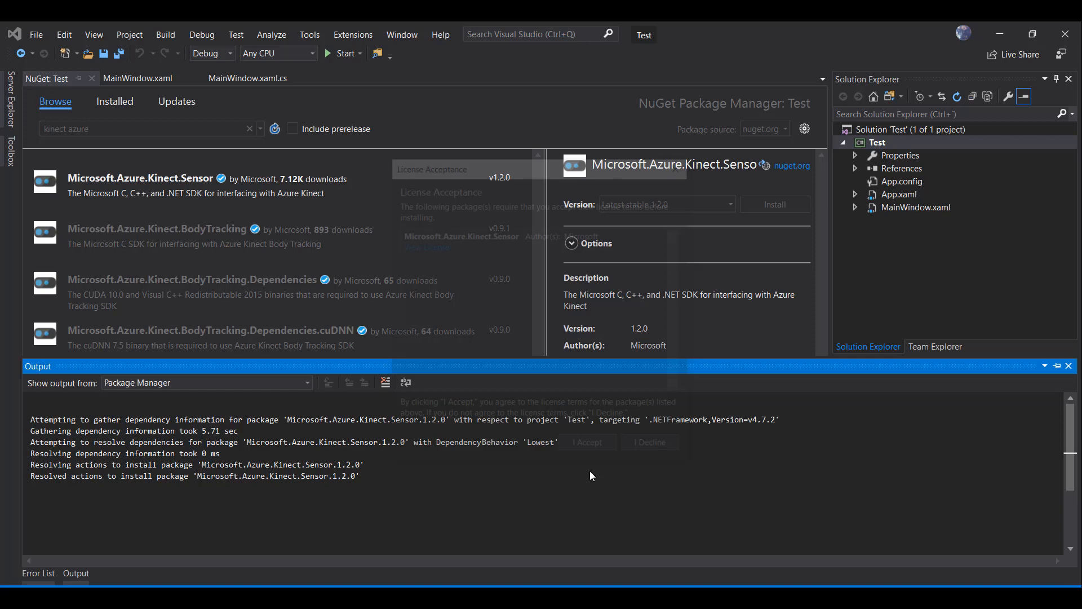
pyautogui.click(582, 440)
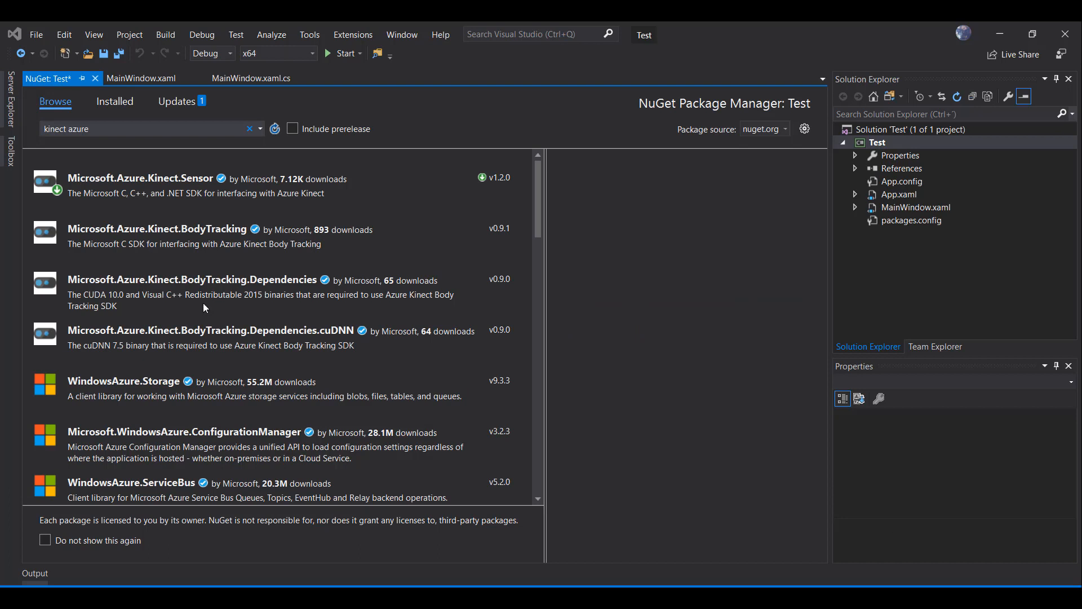
# Generate a Window_Loaded handler for the main window's Loaded event from the Events view.
pyautogui.click(95, 78)
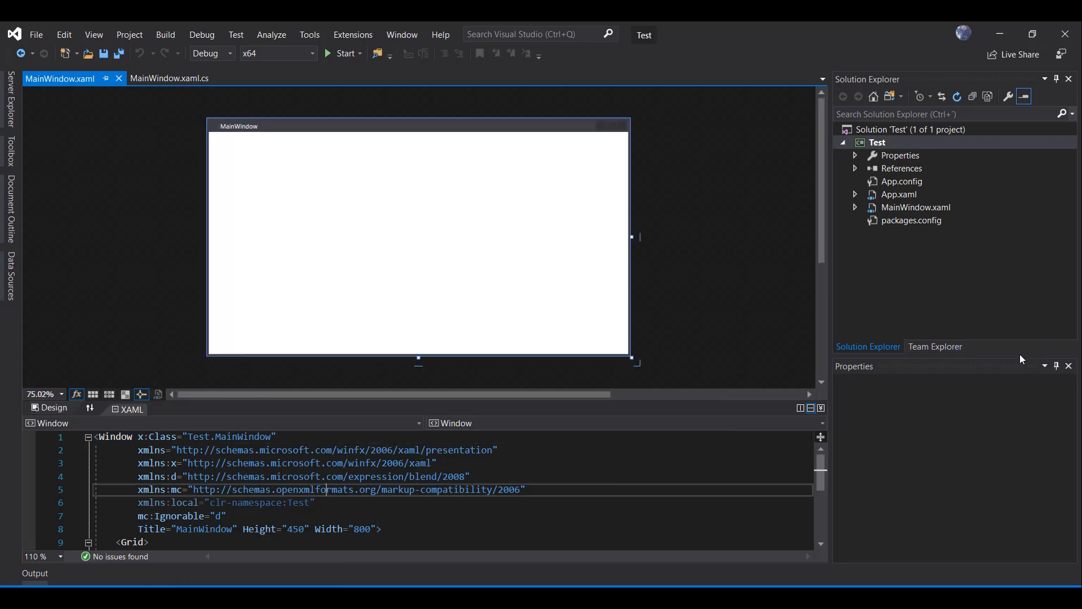
pyautogui.click(1067, 384)
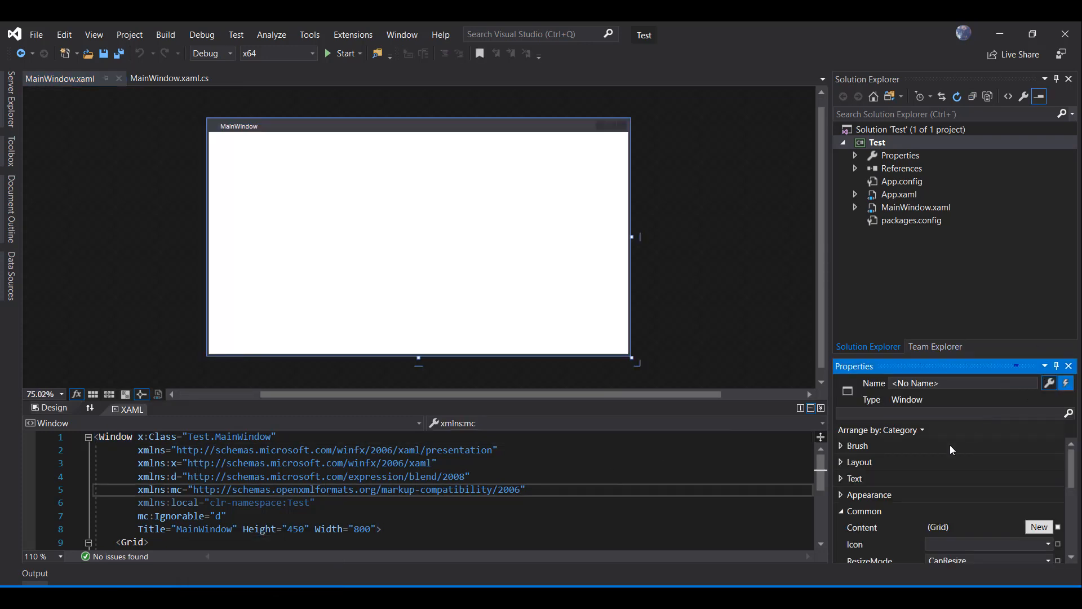
pyautogui.scroll(-3, 1001, 490)
pyautogui.scroll(-3, 1000, 517)
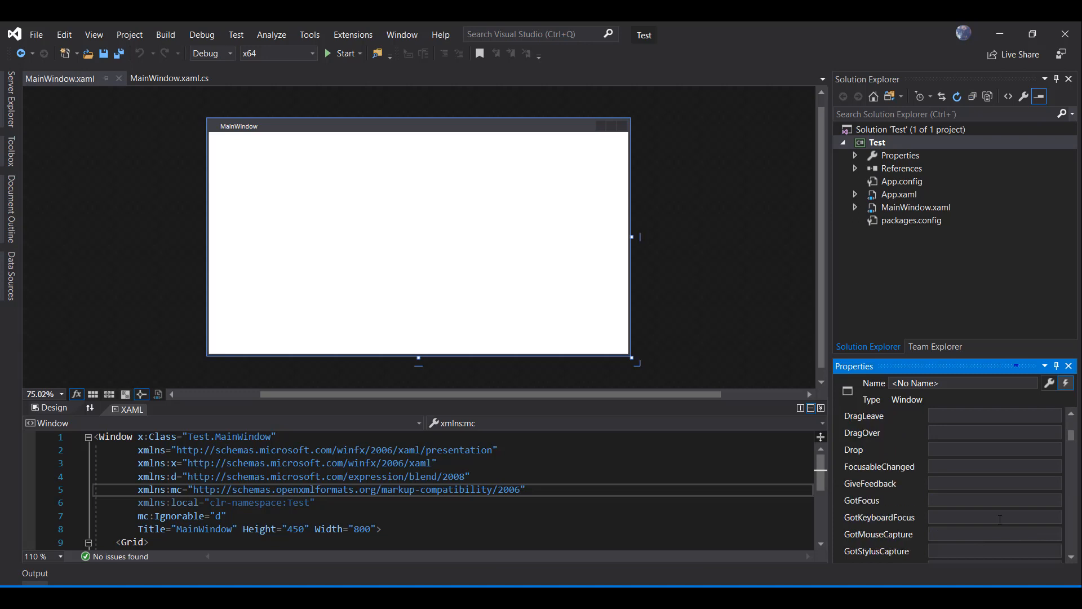
pyautogui.scroll(-3, 1001, 518)
pyautogui.scroll(-3, 1000, 518)
pyautogui.scroll(-3, 1000, 518)
pyautogui.scroll(-1, 1000, 518)
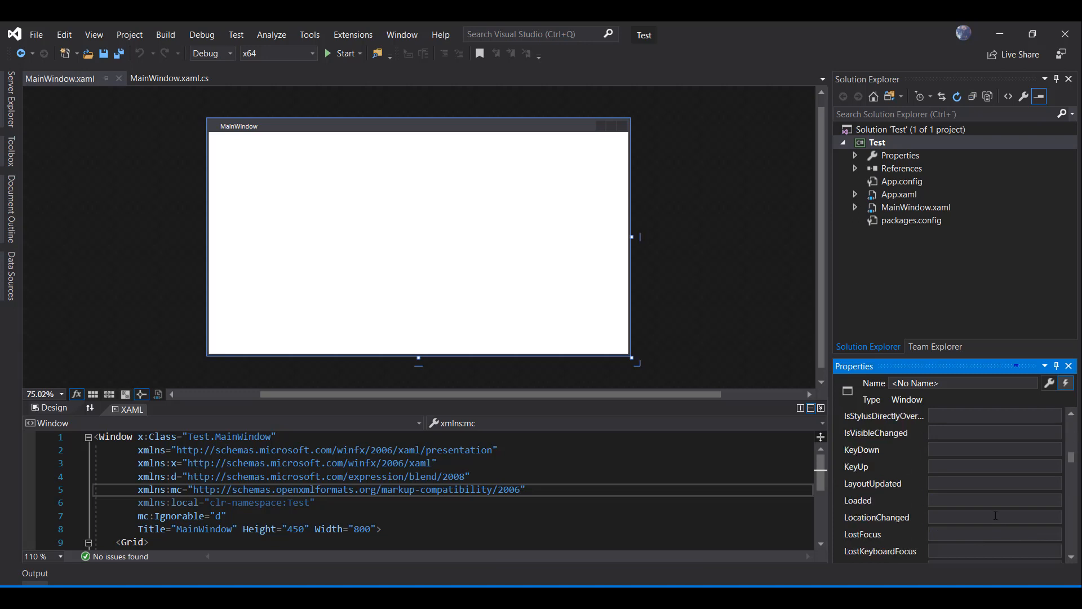
pyautogui.click(976, 501)
pyautogui.doubleClick(977, 502)
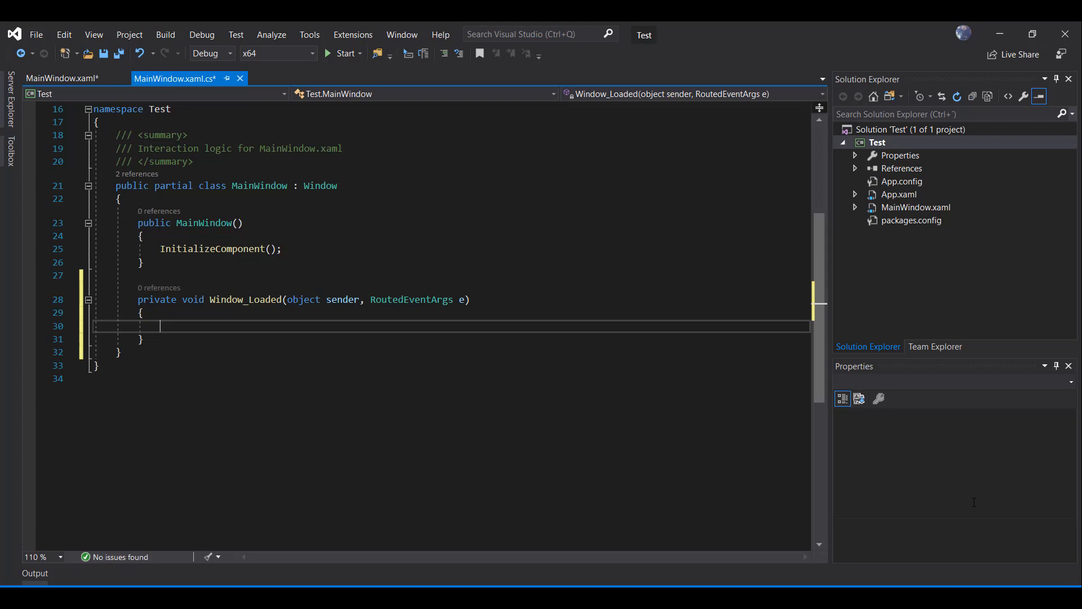
# Insert the Device.Open using block starting cameras with BGRA32, 1440p, WFOV binned, 30 FPS.
pyautogui.write('using (Device device = Device.Open())             {                 device.StartCameras(new DeviceConfiguration                 {                     ColorFormat = ImageFormat.ColorBGRA32,                     ColorResolution = ColorResolution.R1440p,                     DepthMode = DepthMode.WFOV_2x2Binned,                     SynchronizedImagesOnly = true,                     CameraFPS = FPS.FPS30,                 });')
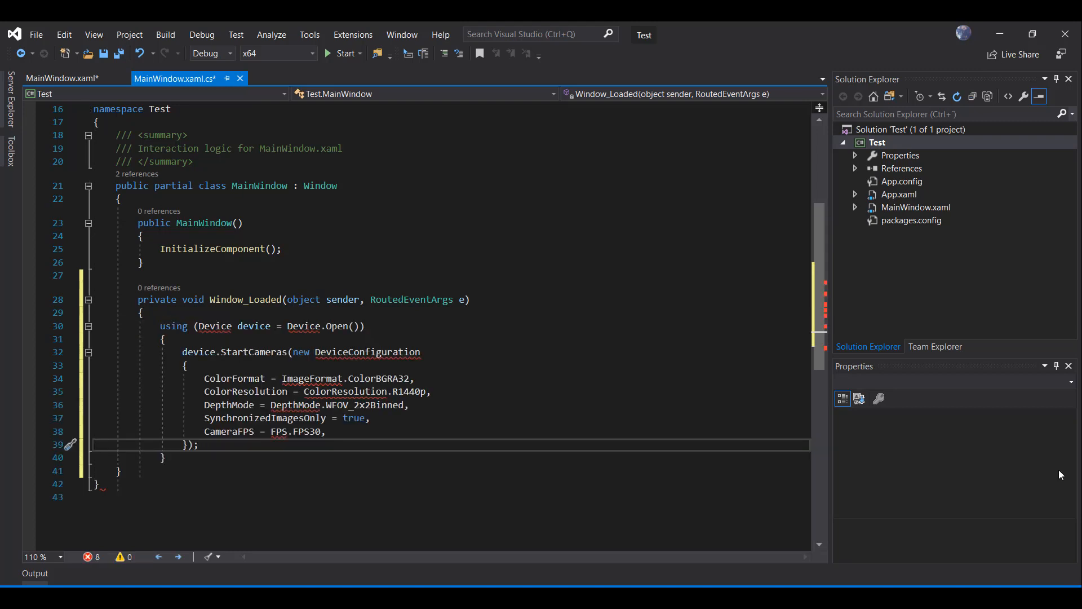
pyautogui.press('Return')
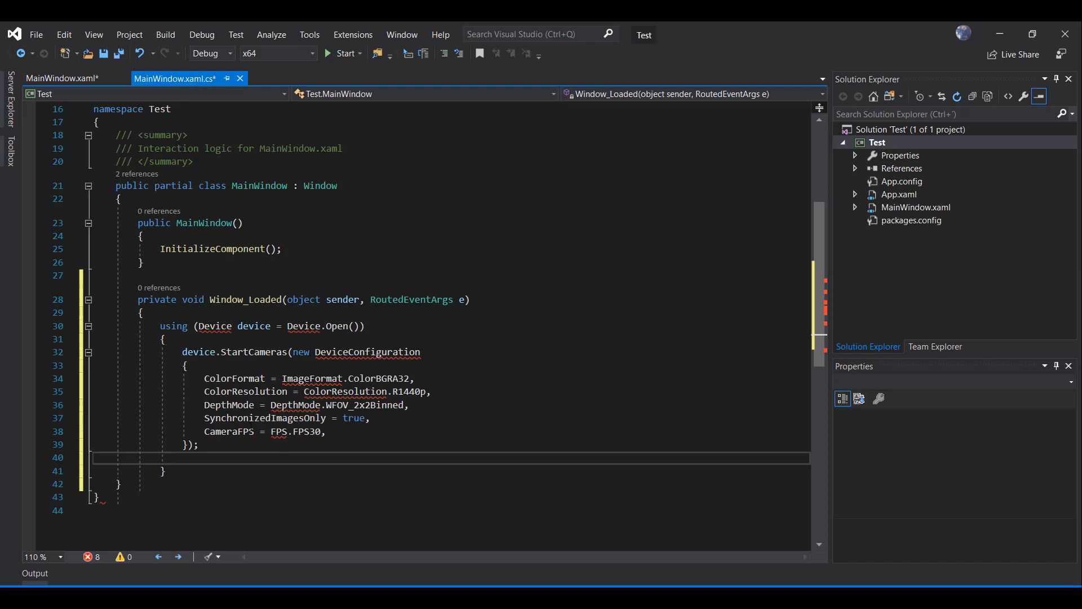
pyautogui.press('Down')
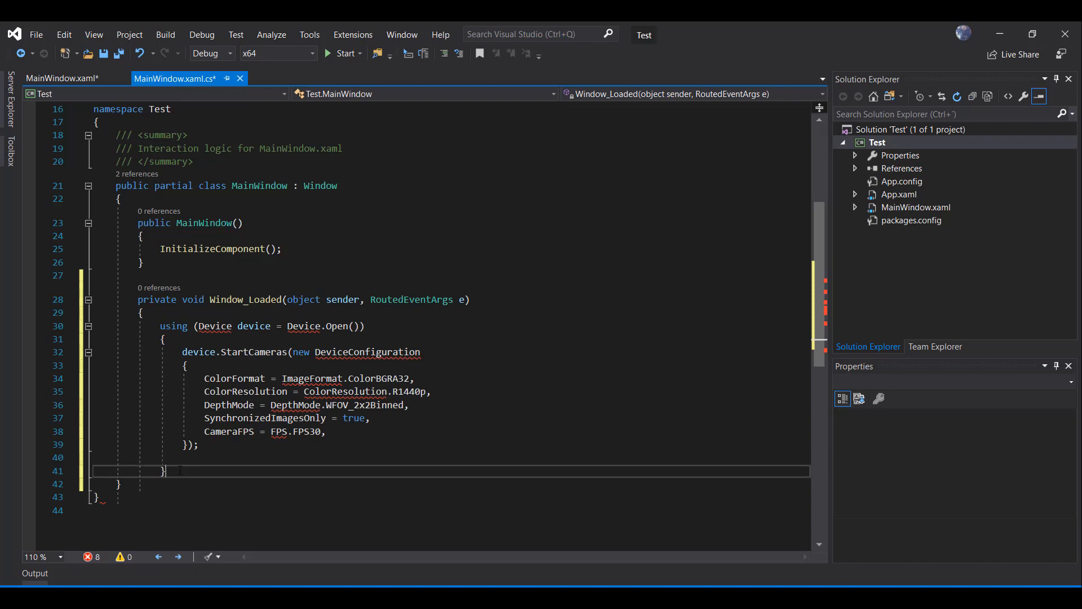
pyautogui.press('Return')
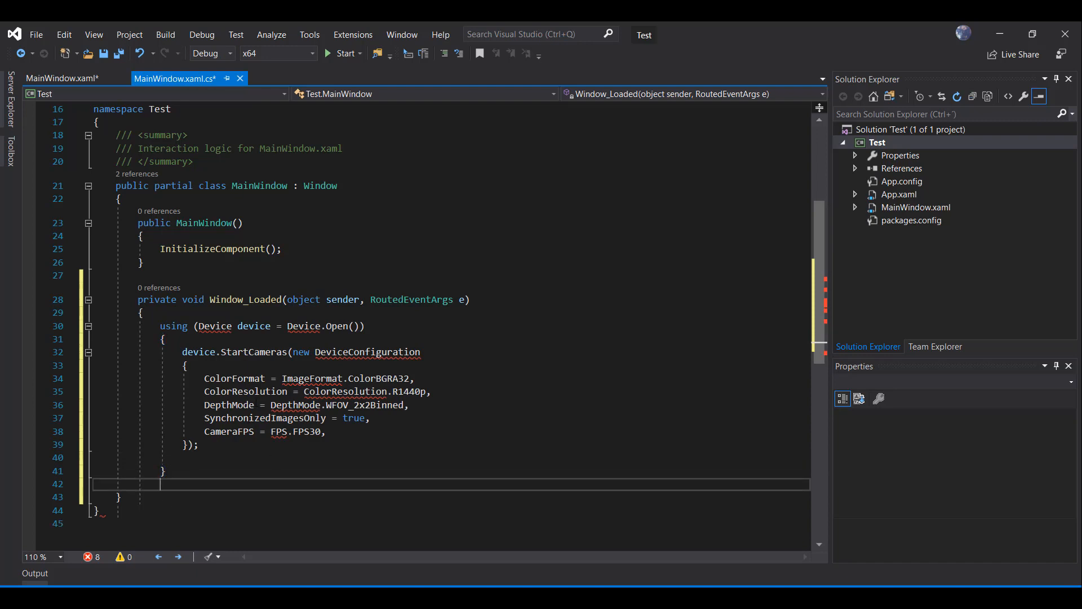
pyautogui.write('}')
pyautogui.click(453, 391)
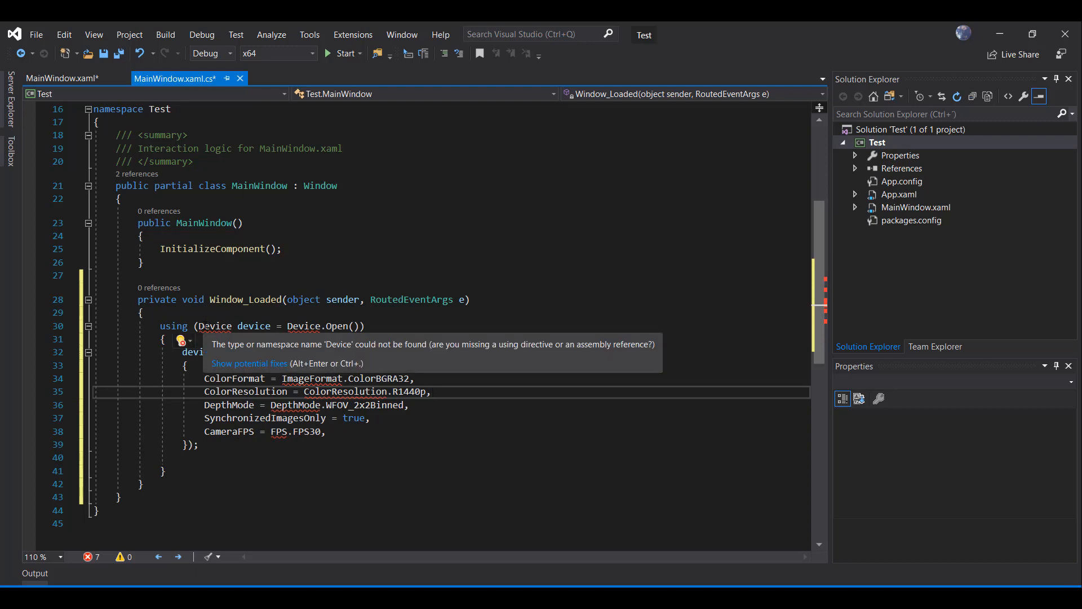
# Import the Microsoft.Azure.Kinect.Sensor namespace via the quick fix to clear the Device error.
pyautogui.click(182, 340)
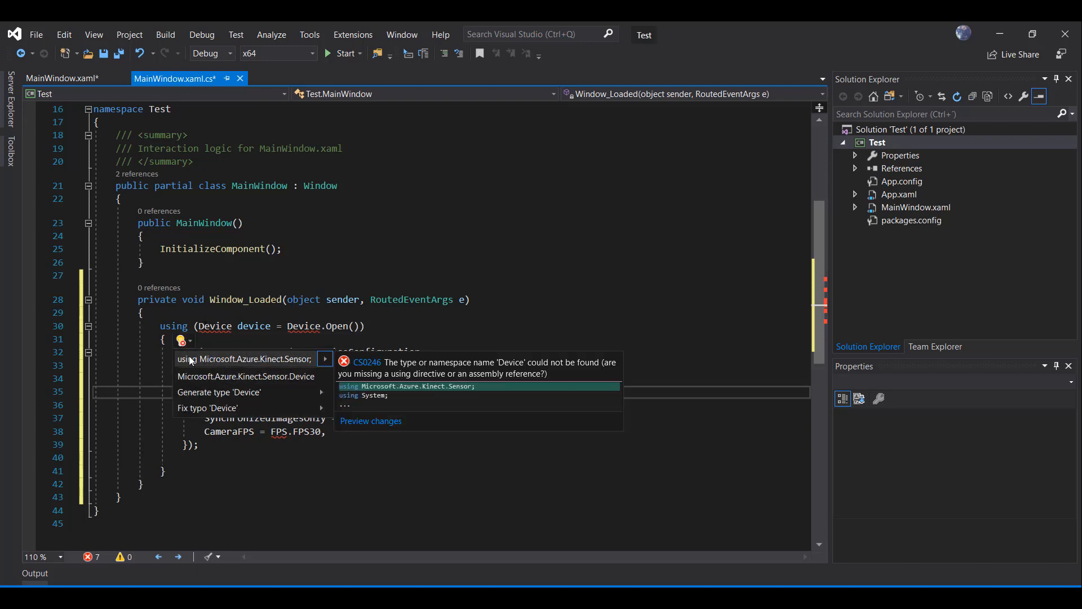
pyautogui.click(244, 360)
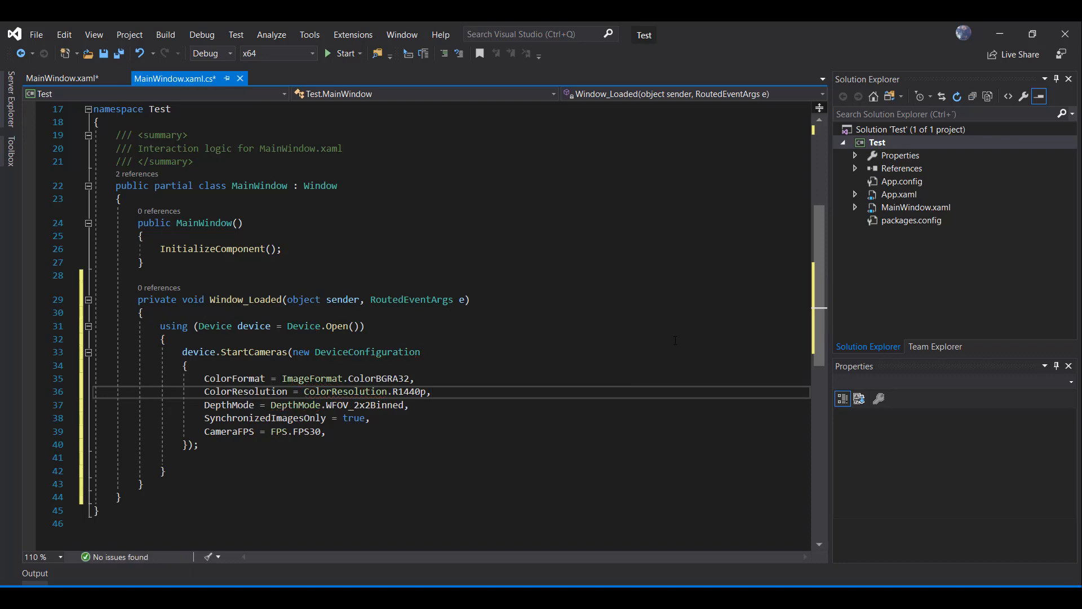
pyautogui.scroll(5, 423, 339)
pyautogui.scroll(1, 423, 338)
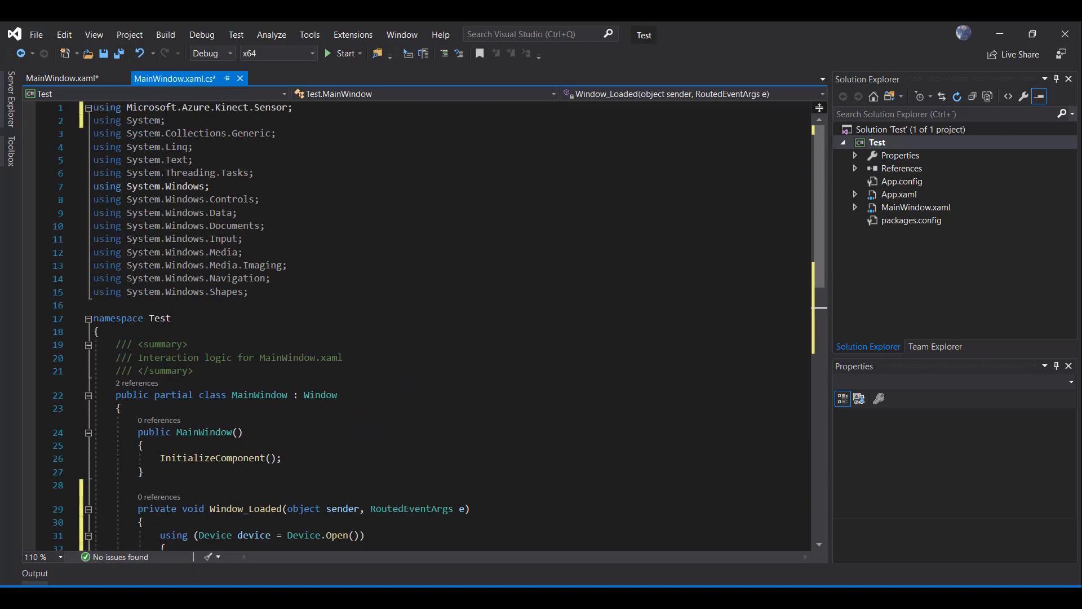
pyautogui.scroll(-3, 435, 338)
pyautogui.scroll(-3, 508, 355)
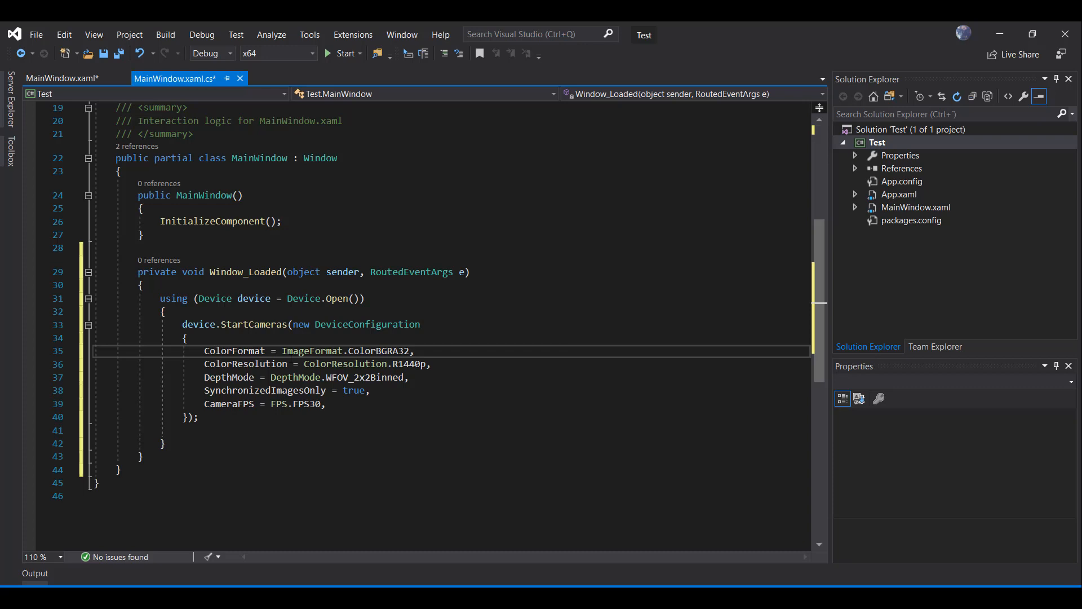
# Add colorWidth/colorHeight from GetCalibration and the depth and output Image using blocks.
pyautogui.click(265, 324)
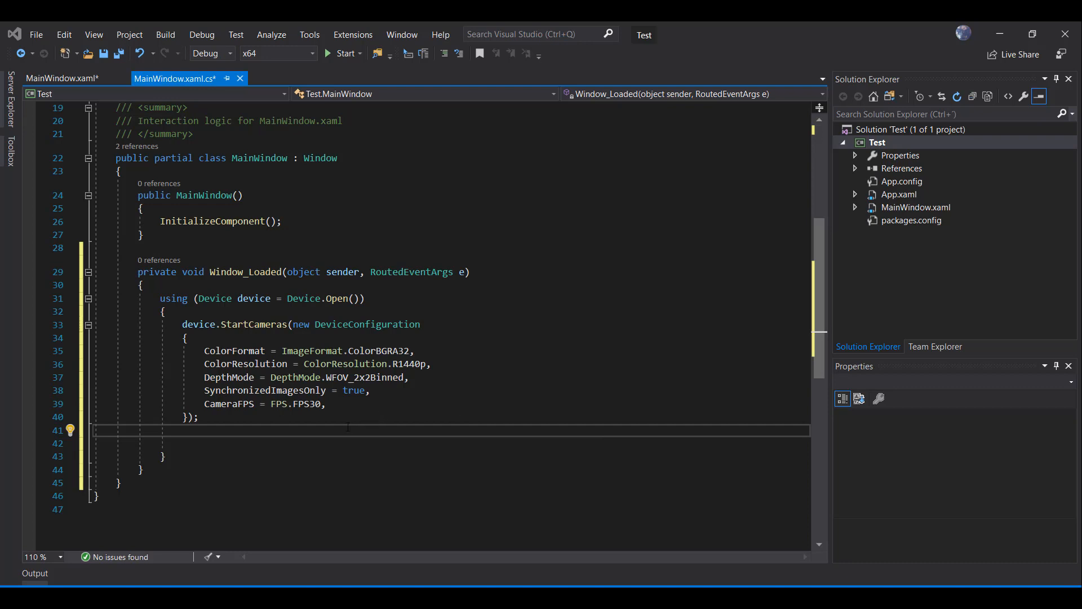
pyautogui.write('int colorWidth = device.GetCalibration().ColorCameraCalibration.ResolutionWidth; int colorHeight = device.GetCalibration().ColorCameraCalibration.ResolutionHeight;')
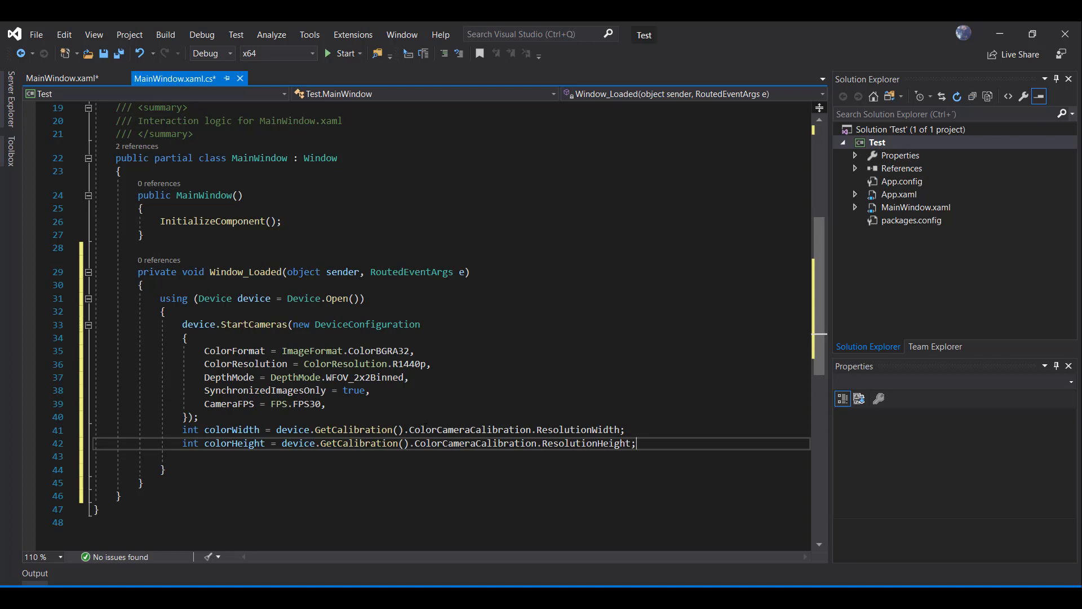
pyautogui.press('Return')
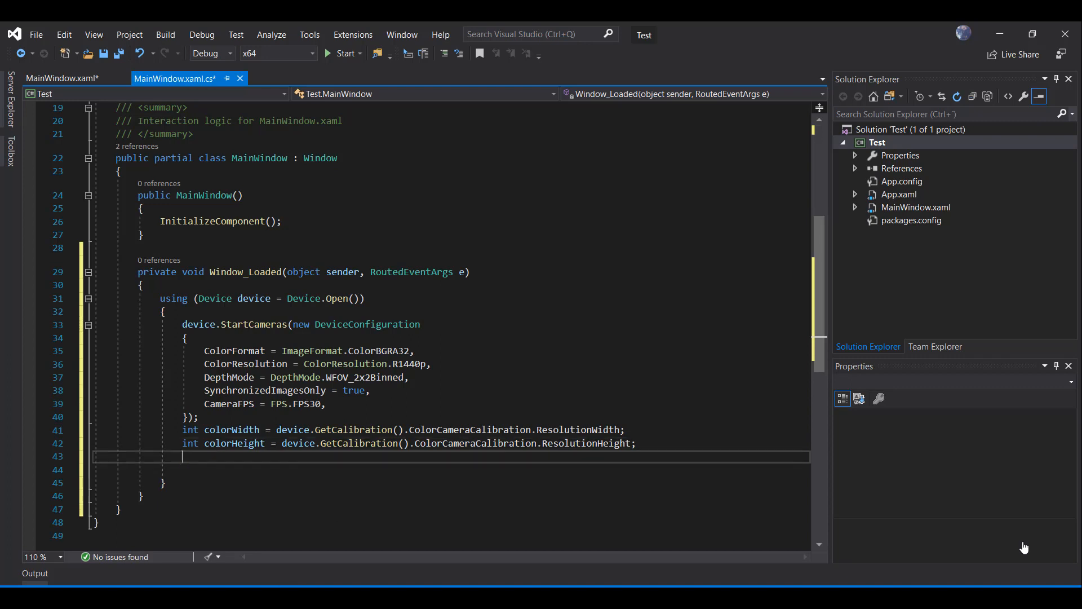
pyautogui.press('Return')
pyautogui.write('using (Image transformedDepth = new Image(ImageFormat.Depth16, colorWidth, colorHeight))                 using (Image outputColorImage = new Image(ImageFormat.ColorBGRA32, colorWidth, colorHeight))')
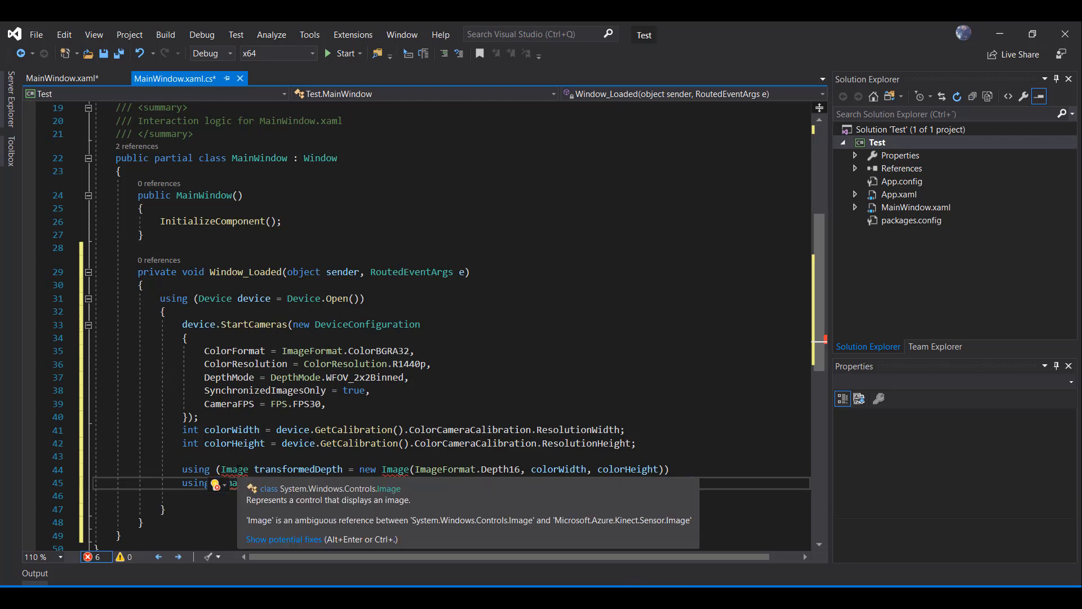
# Alias Image to Microsoft.Azure.Kinect.Sensor.Image with the quick fix to resolve the ambiguity.
pyautogui.click(222, 486)
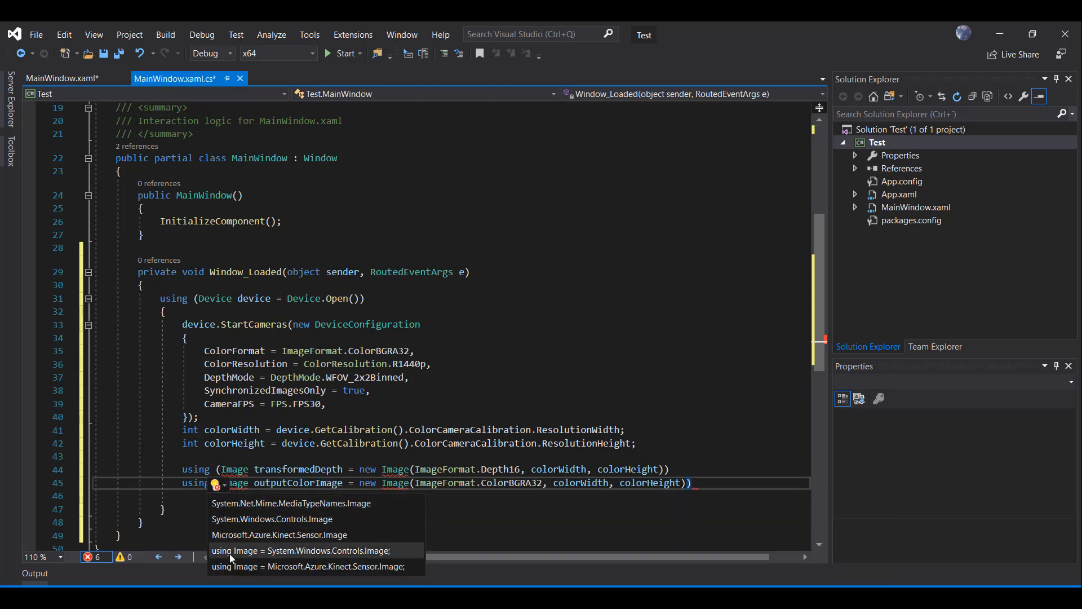
pyautogui.click(274, 566)
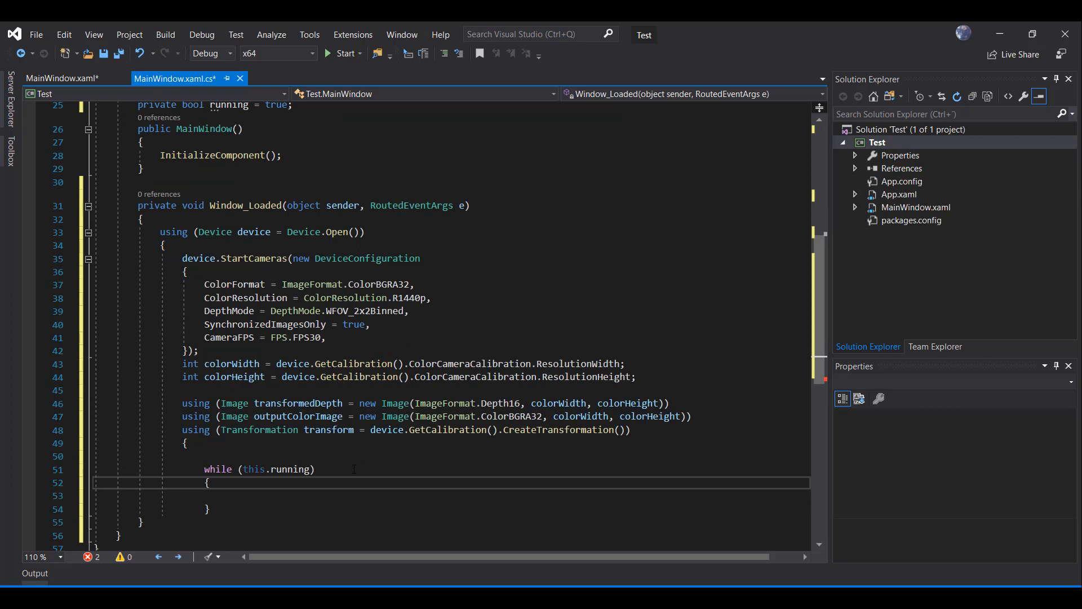
# Close the while (this.running) loop with a corrected brace and check the running flag.
pyautogui.press('Down')
pyautogui.press('Down')
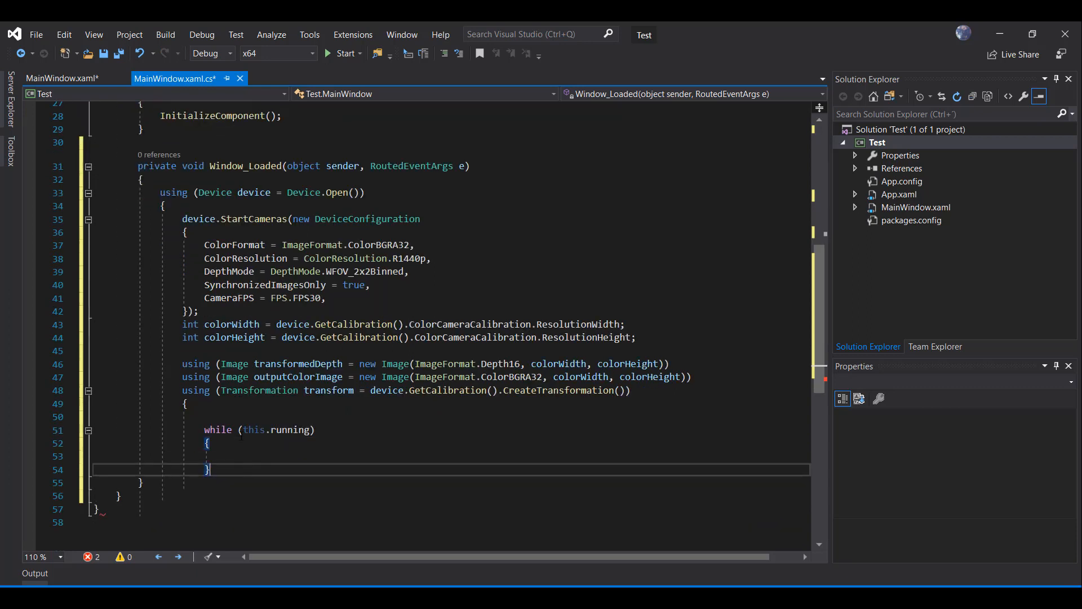
pyautogui.press('Return')
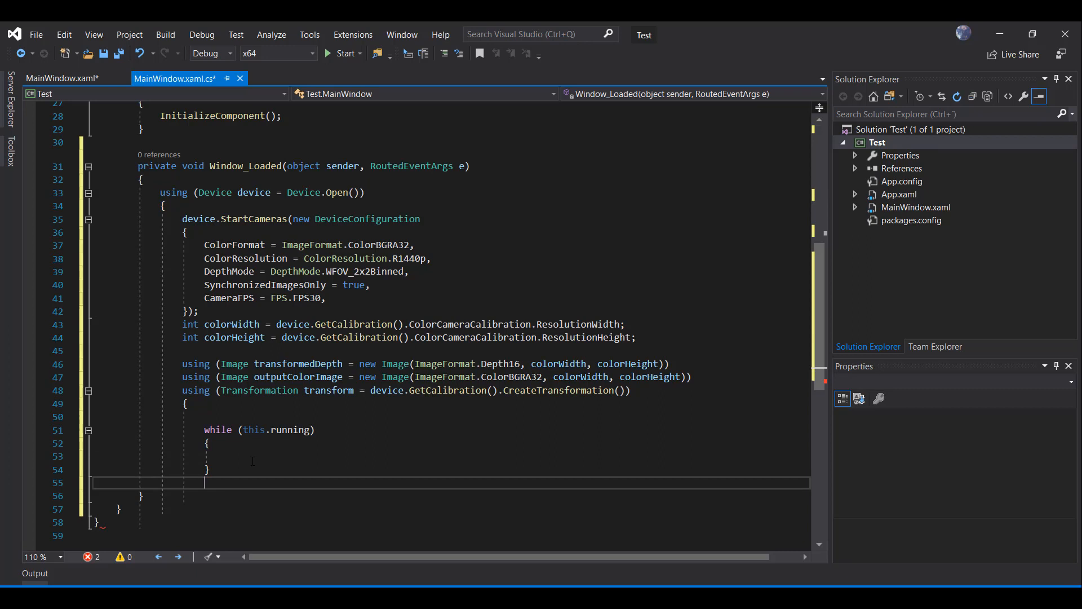
pyautogui.write('}')
pyautogui.press('BackSpace')
pyautogui.write('}')
pyautogui.moveTo(315, 430); pyautogui.dragTo(204, 417)
pyautogui.click(291, 429)
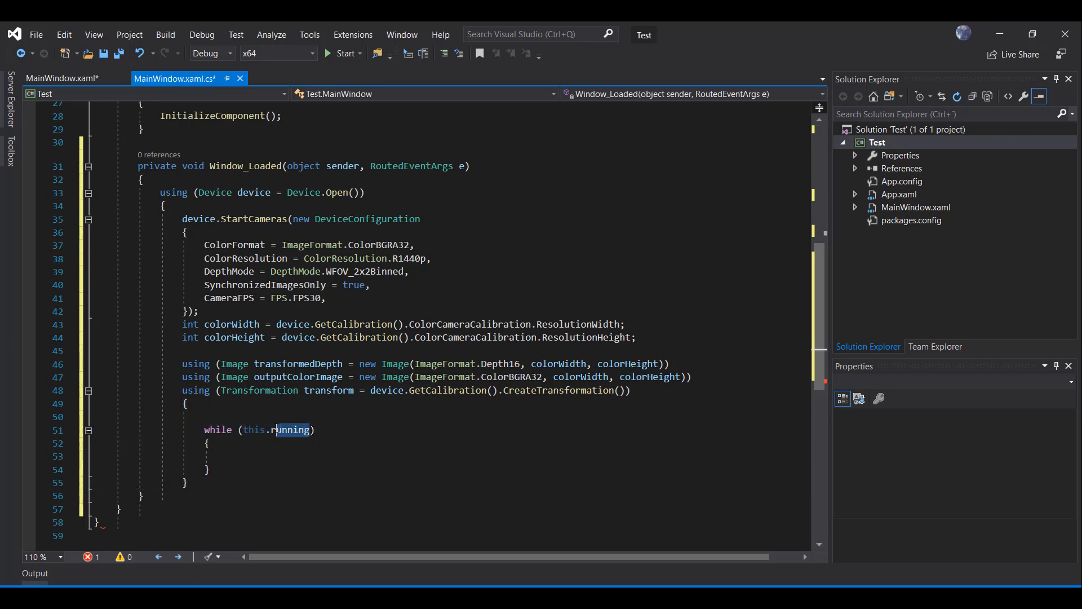
pyautogui.click(253, 443)
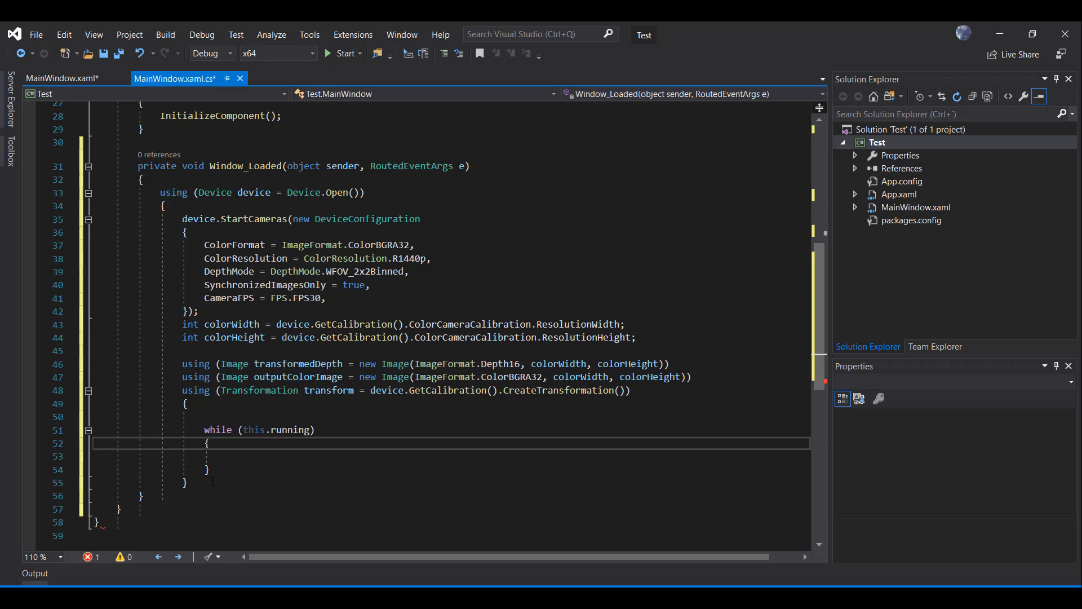
# Balance the transformation block's closing braces so no errors remain, then switch to the blog post.
pyautogui.press('Down')
pyautogui.press('Down')
pyautogui.press('Return')
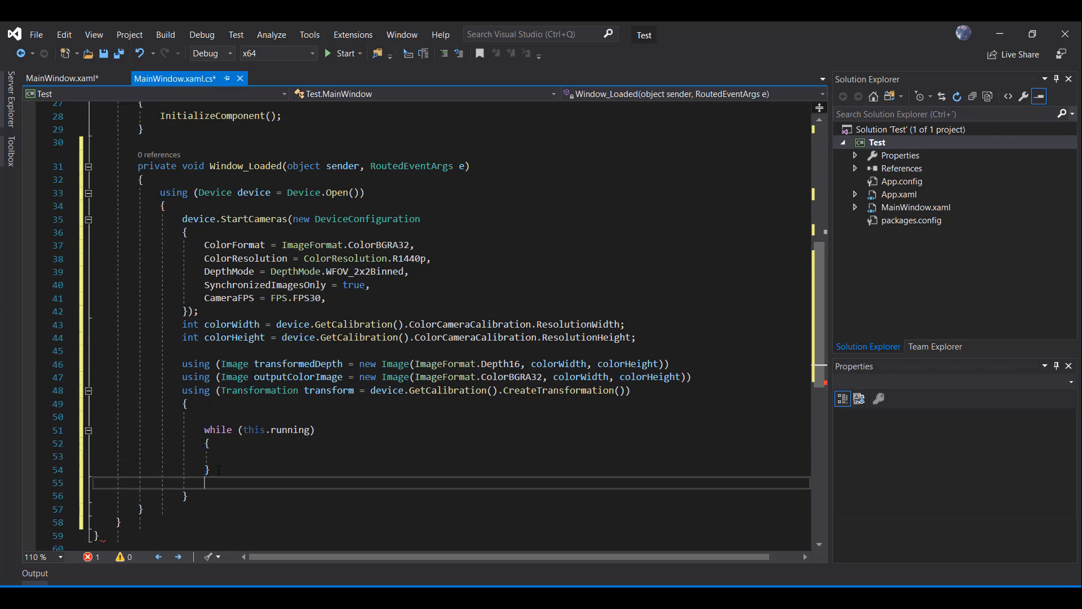
pyautogui.write('{')
pyautogui.press('BackSpace')
pyautogui.press('Down')
pyautogui.write('}')
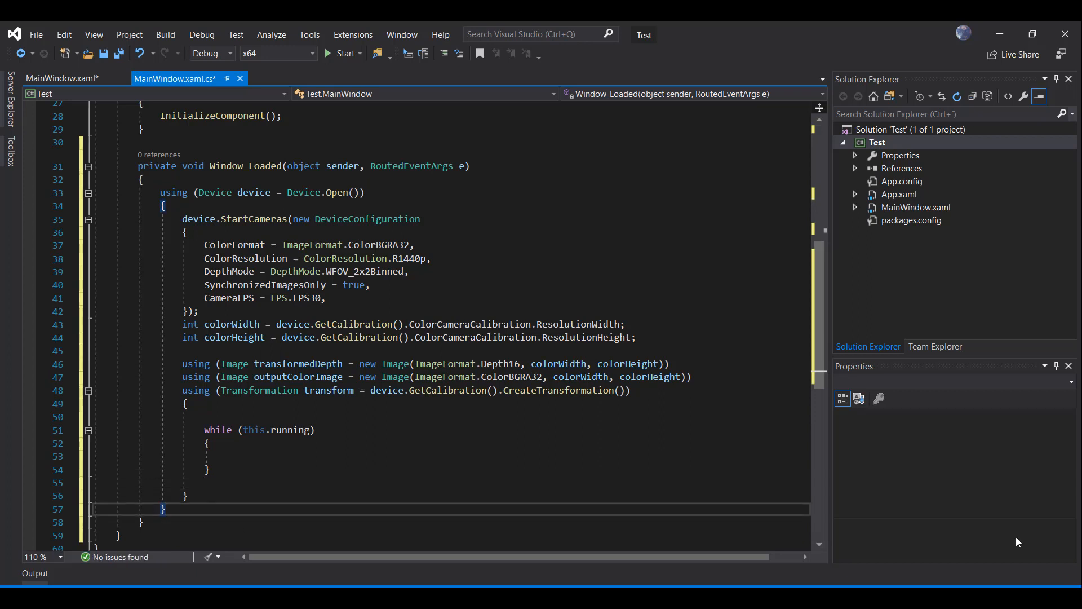
pyautogui.hotkey('alt', 'Tab')
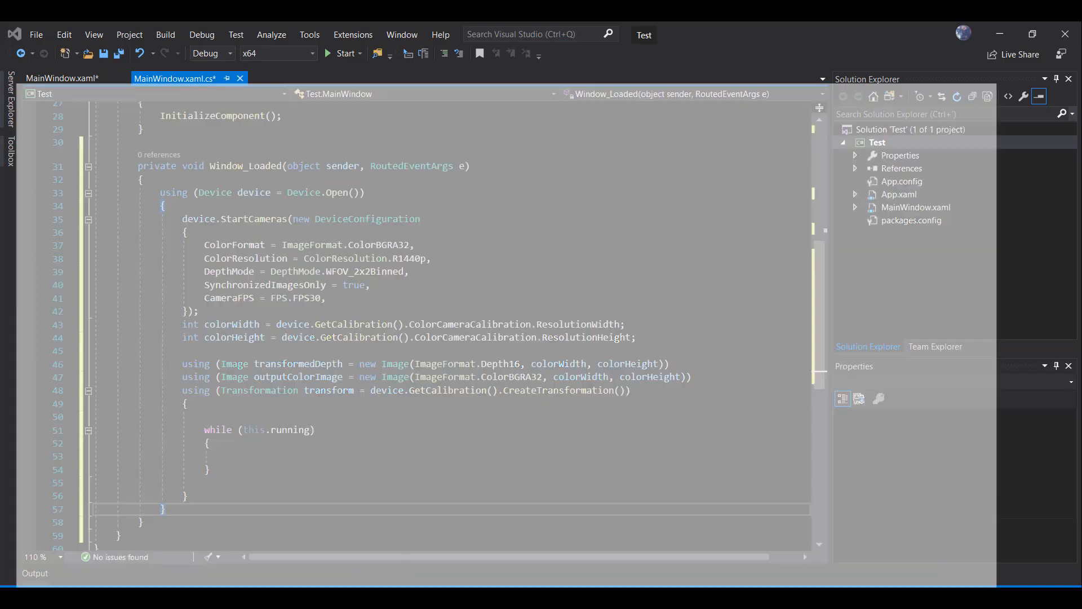
pyautogui.scroll(-1, 707, 358)
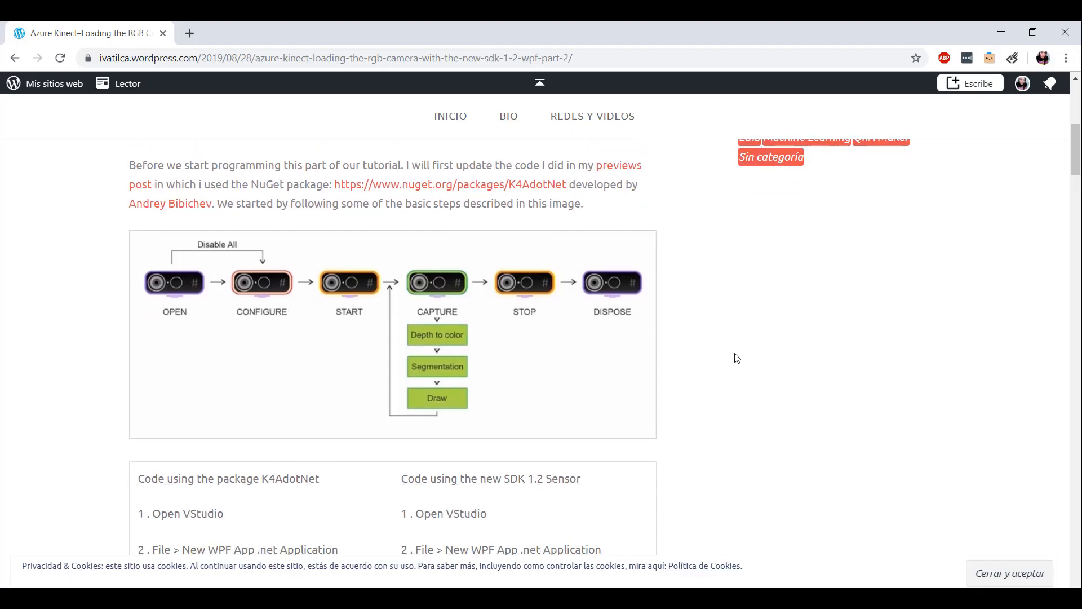
pyautogui.scroll(-1, 736, 357)
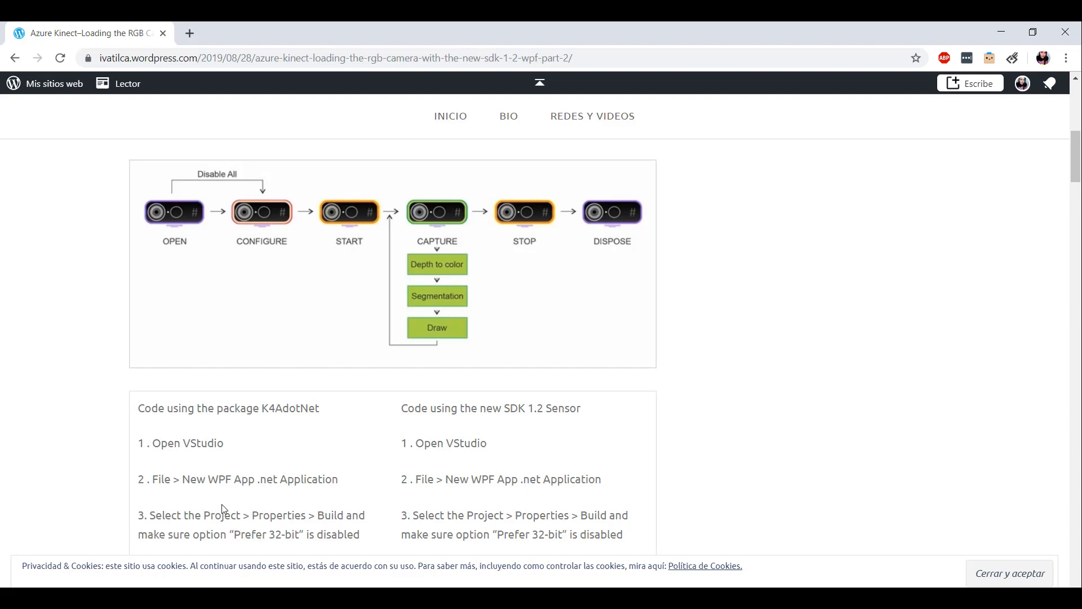
# Paste the awaited Capture block with the createInputColorBitmapTask into the while loop.
pyautogui.click(317, 554)
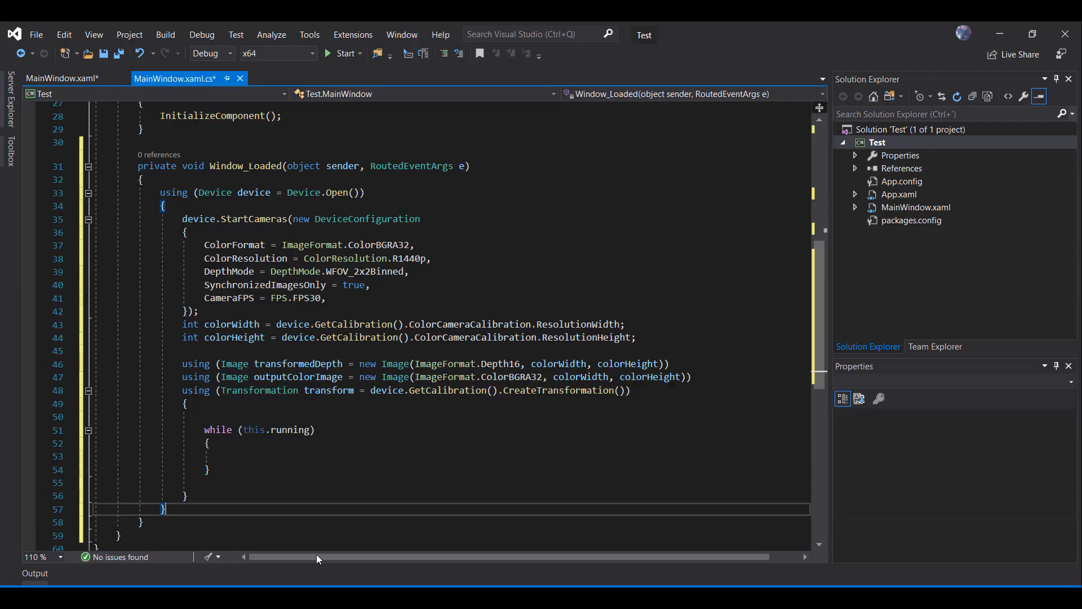
pyautogui.click(271, 456)
pyautogui.hotkey('ctrl', 'v')
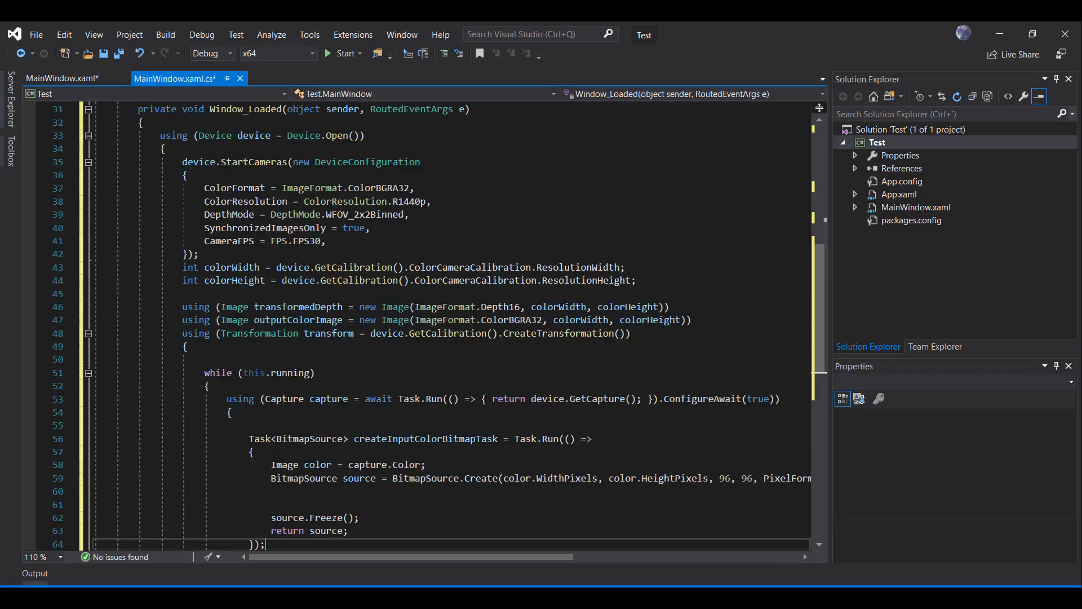
pyautogui.scroll(-1, 423, 339)
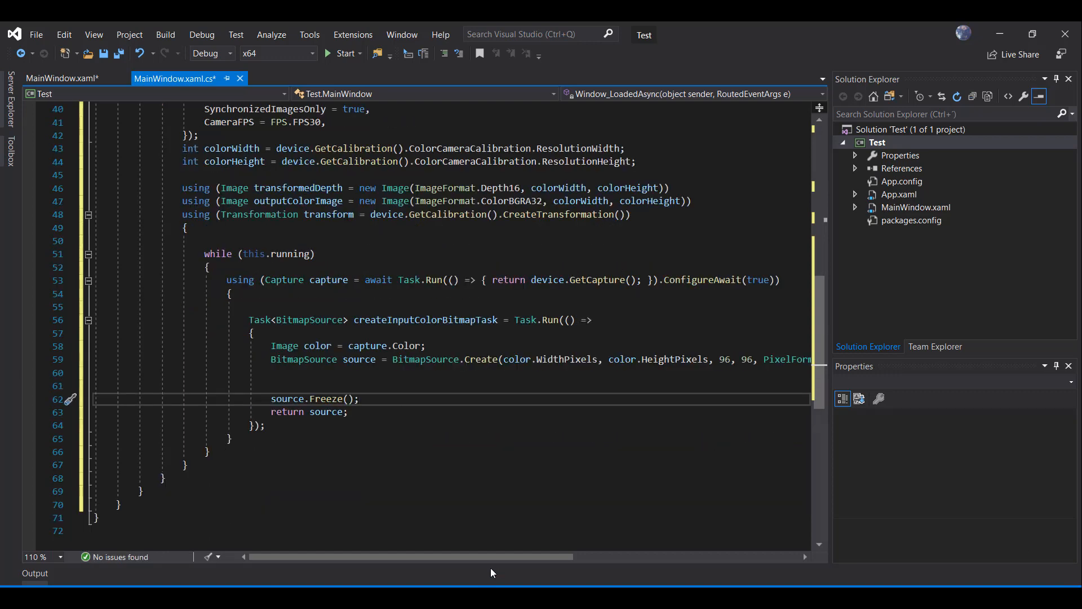
pyautogui.moveTo(495, 555); pyautogui.dragTo(528, 561)
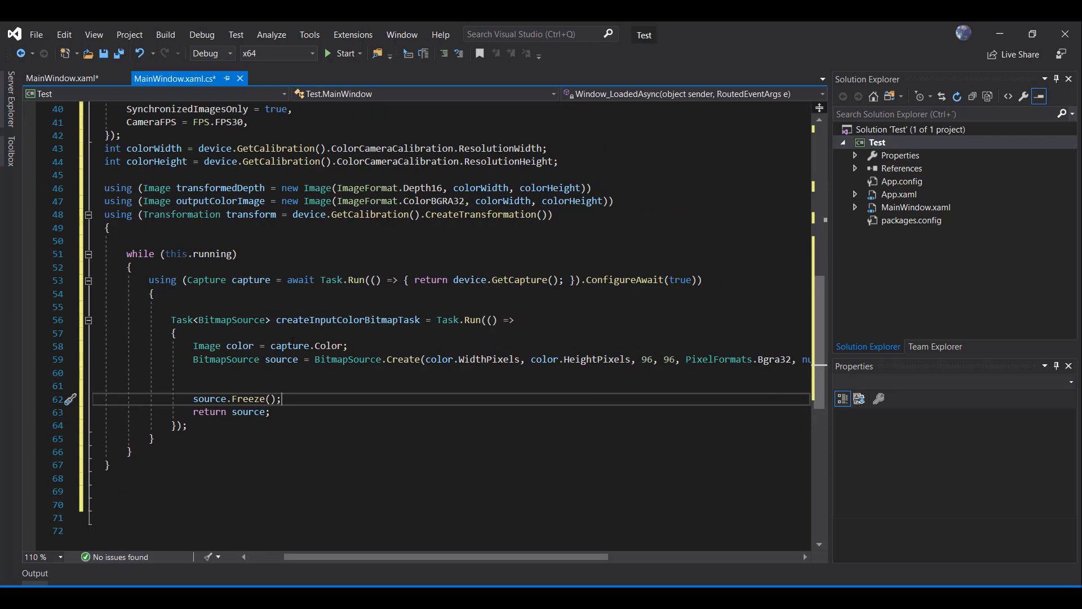
# Review the capture's Color property, the BitmapSource and source variable uses in the pasted code.
pyautogui.doubleClick(291, 346)
pyautogui.doubleClick(329, 346)
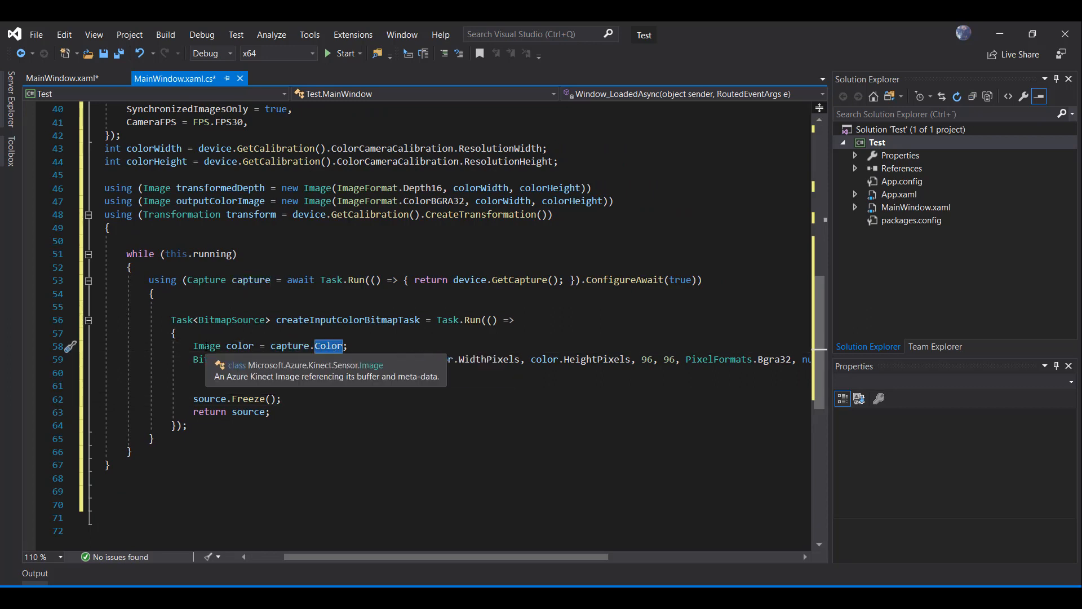
pyautogui.doubleClick(240, 345)
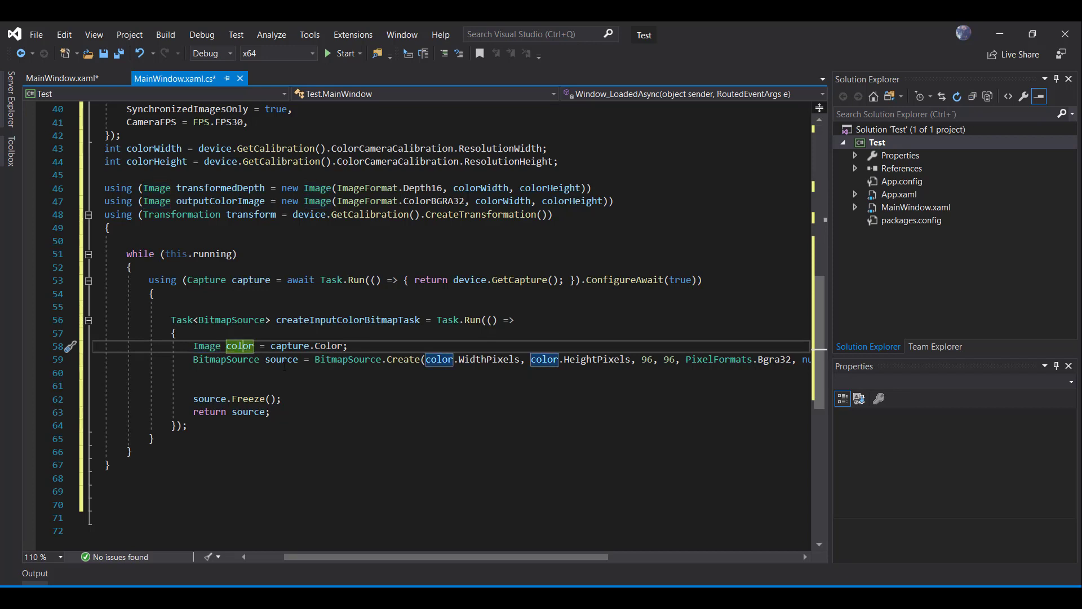
pyautogui.click(404, 359)
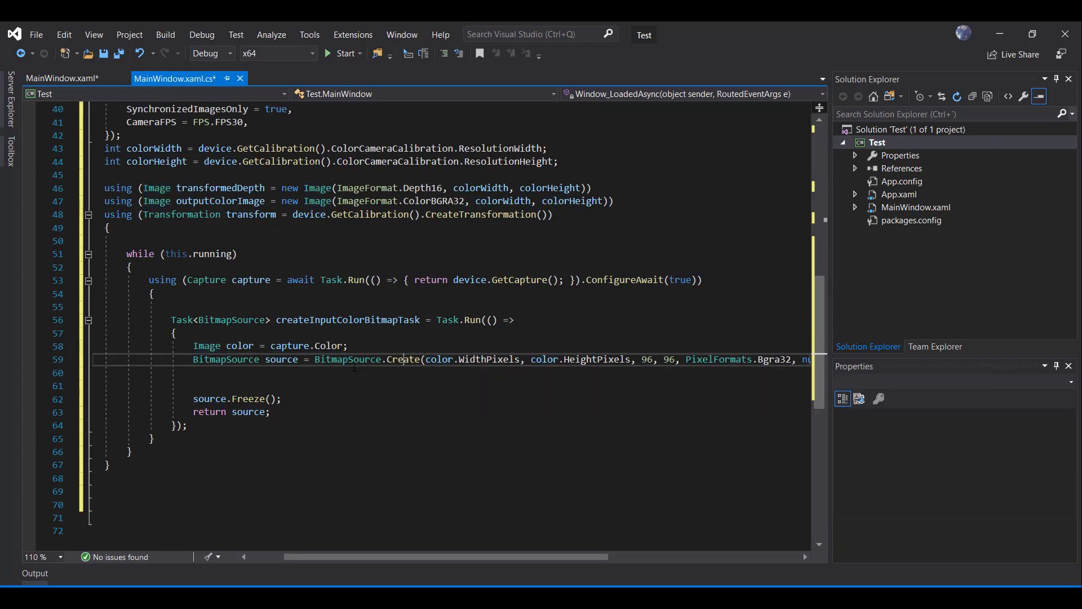
pyautogui.click(350, 360)
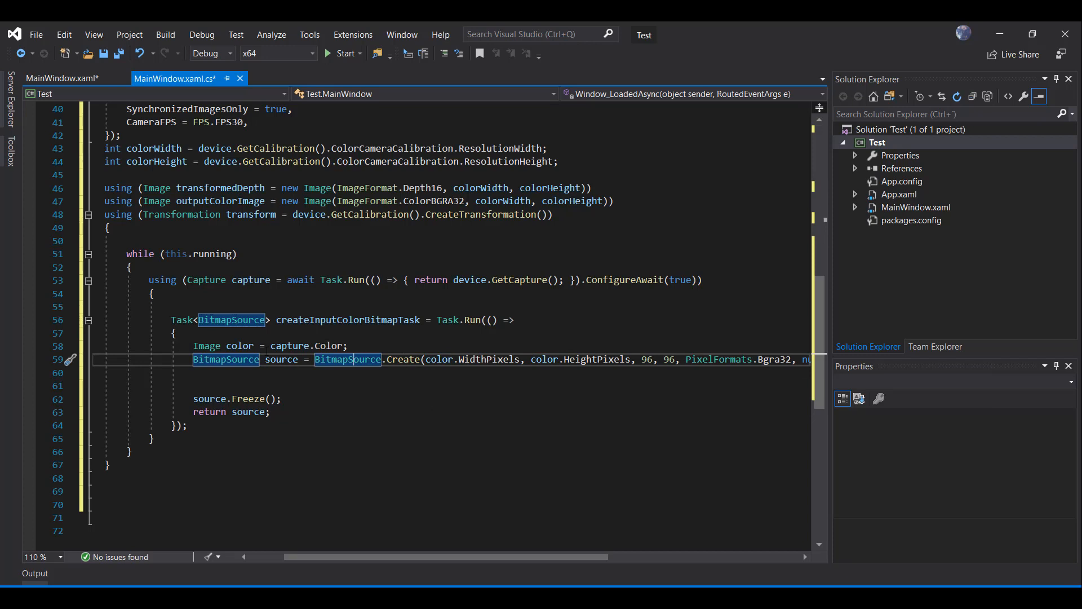
pyautogui.doubleClick(279, 363)
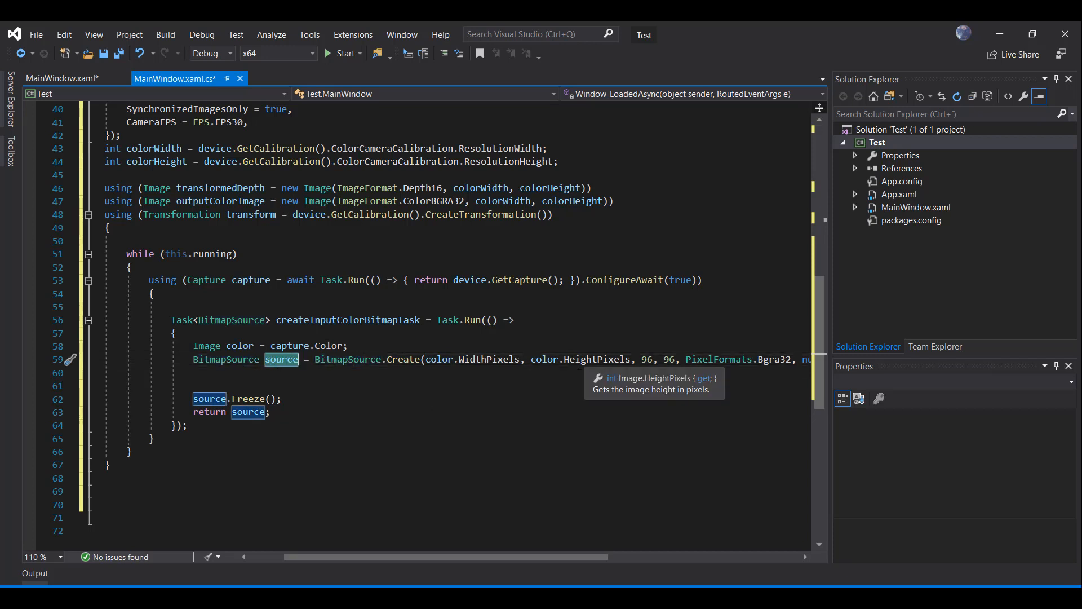
pyautogui.click(492, 360)
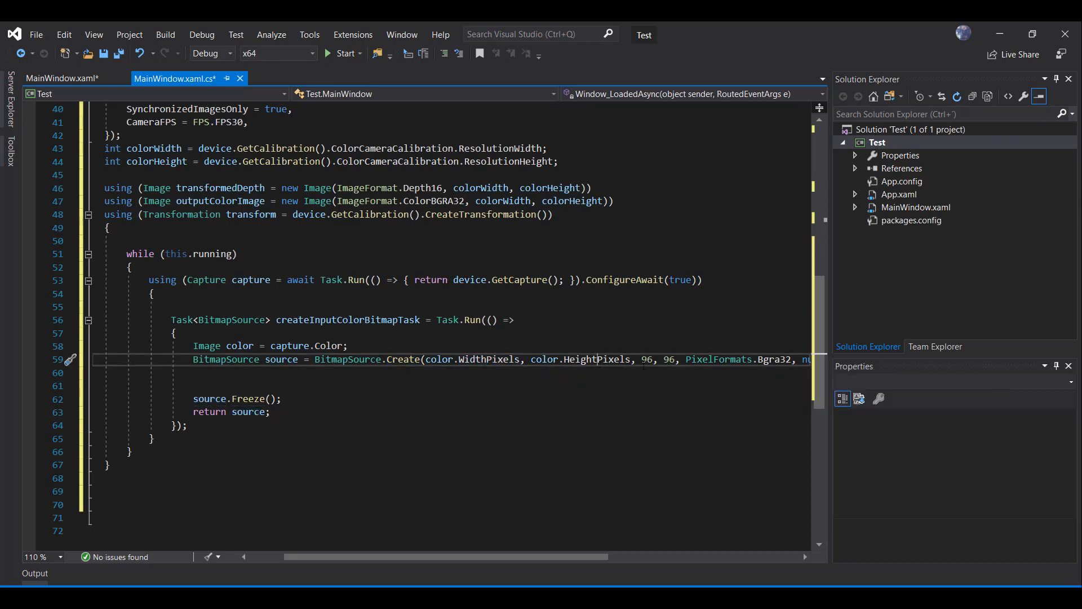
pyautogui.moveTo(580, 557)
pyautogui.mouseDown()
pyautogui.moveTo(733, 550)
pyautogui.moveTo(506, 548)
pyautogui.mouseUp()
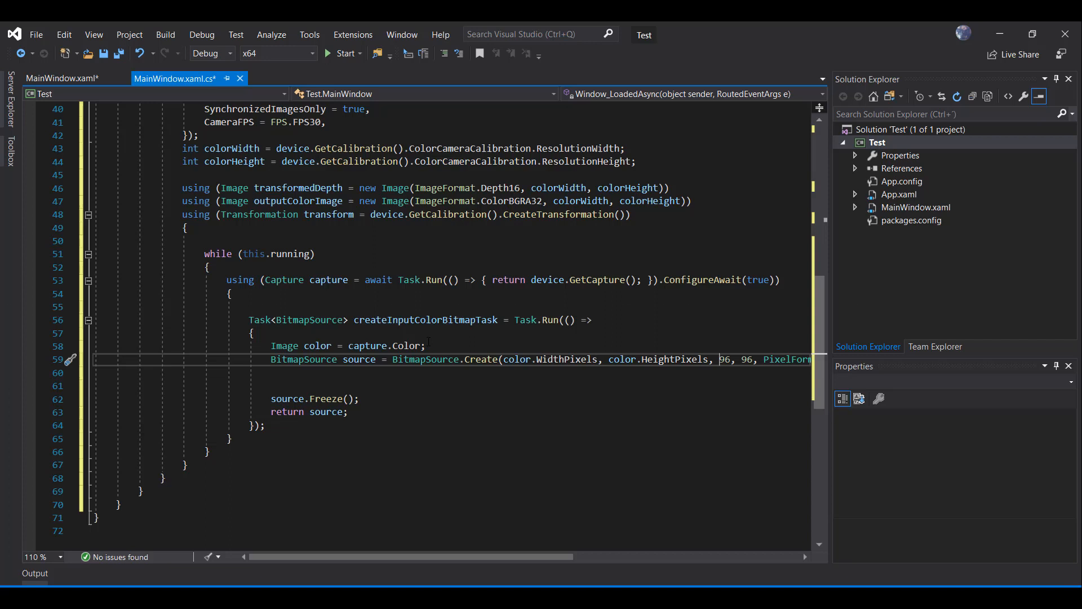
pyautogui.click(188, 464)
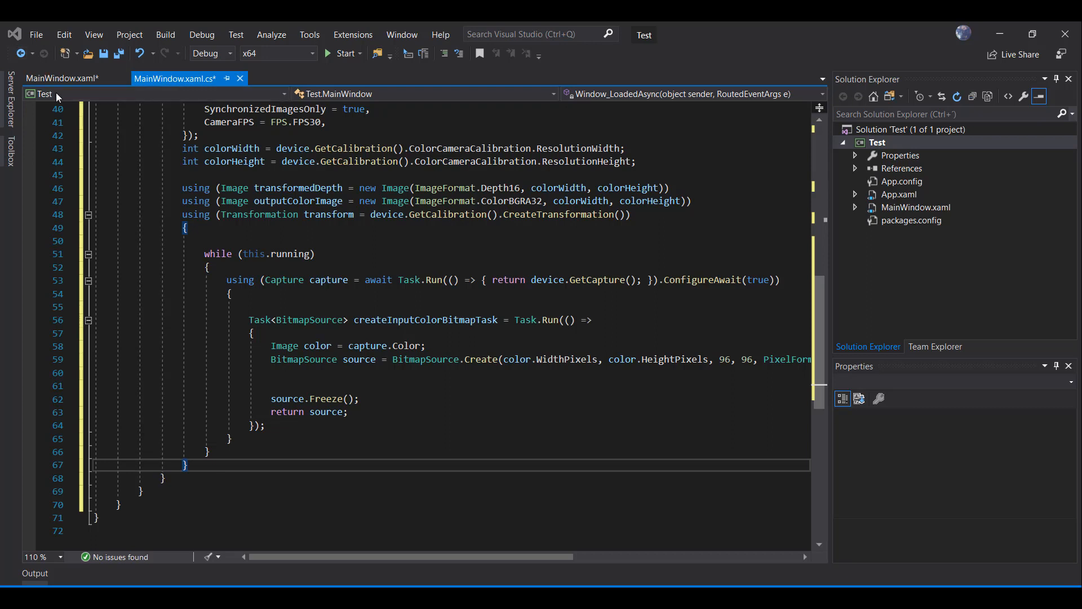
# Add <Image x:Name="inputColorImageViewPane" /> to the grid in MainWindow.xaml.
pyautogui.click(61, 78)
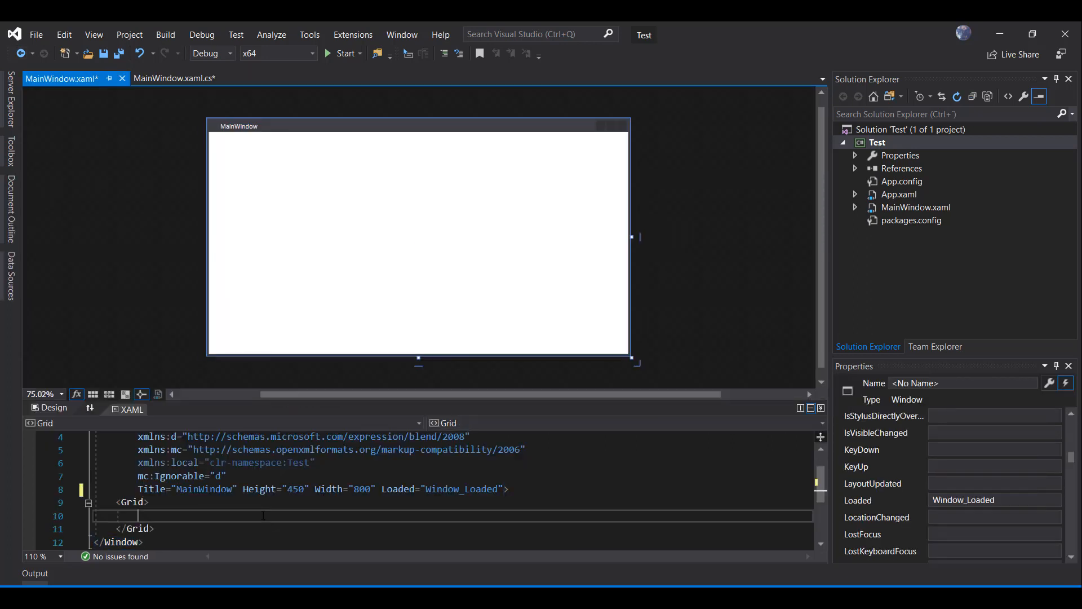
pyautogui.write('<Image x:Name="inputColorImageViewPane" />')
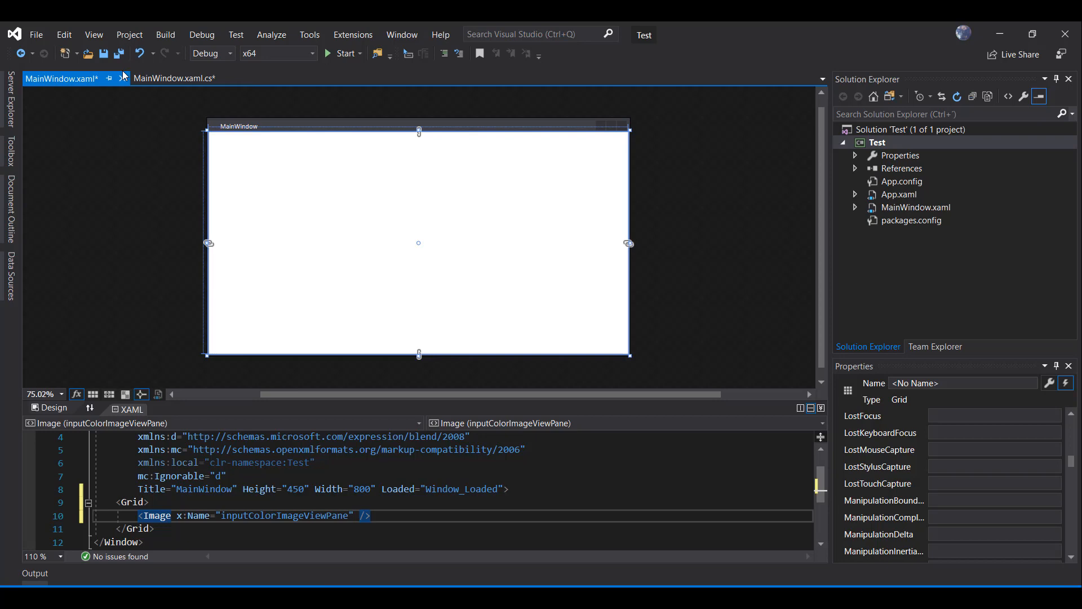
pyautogui.click(174, 78)
# Paste code after the input bitmap task awaiting both tasks and setting each pane's Source.
pyautogui.click(292, 426)
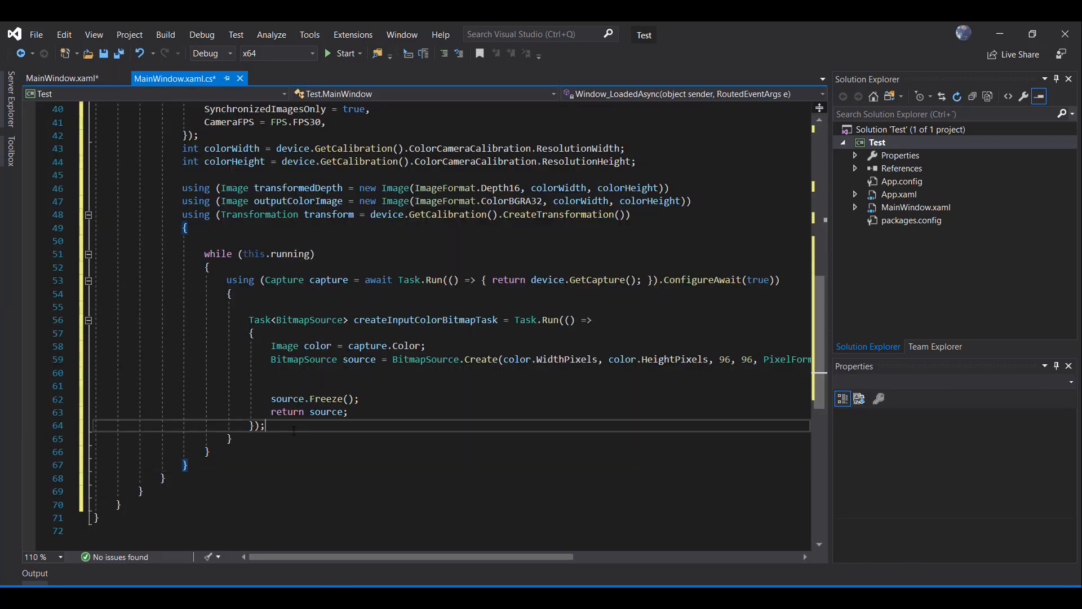
pyautogui.press('Return')
pyautogui.write('BitmapSource inputColorBitmap = await createInputColorBitmapTask.ConfigureAwait(true);                             this.inputColorImageViewPane.Source = inputColorBitmap;')
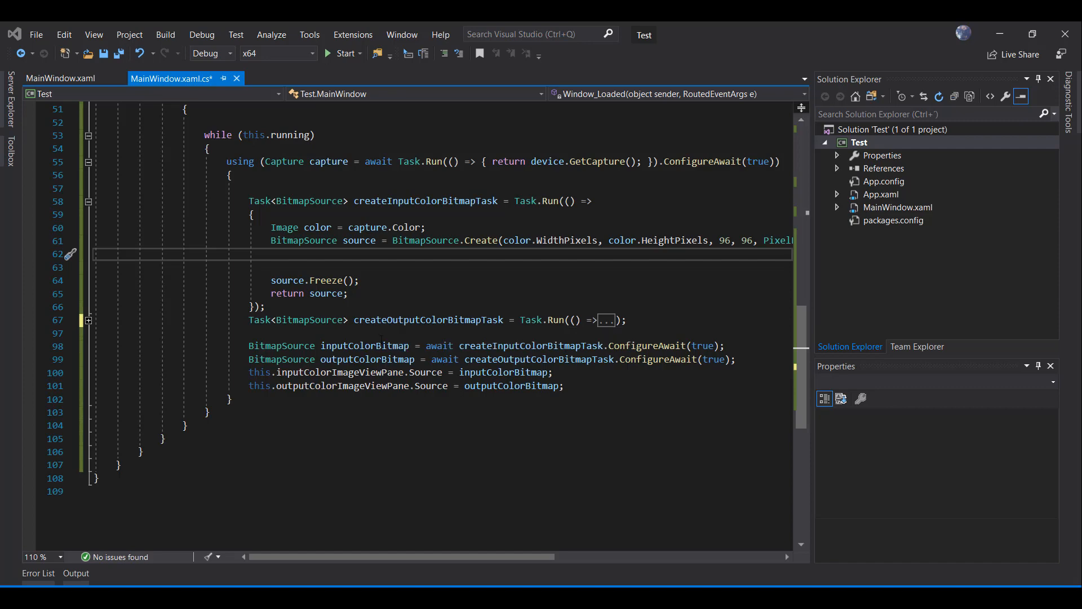
pyautogui.click(88, 320)
pyautogui.scroll(-2, 89, 320)
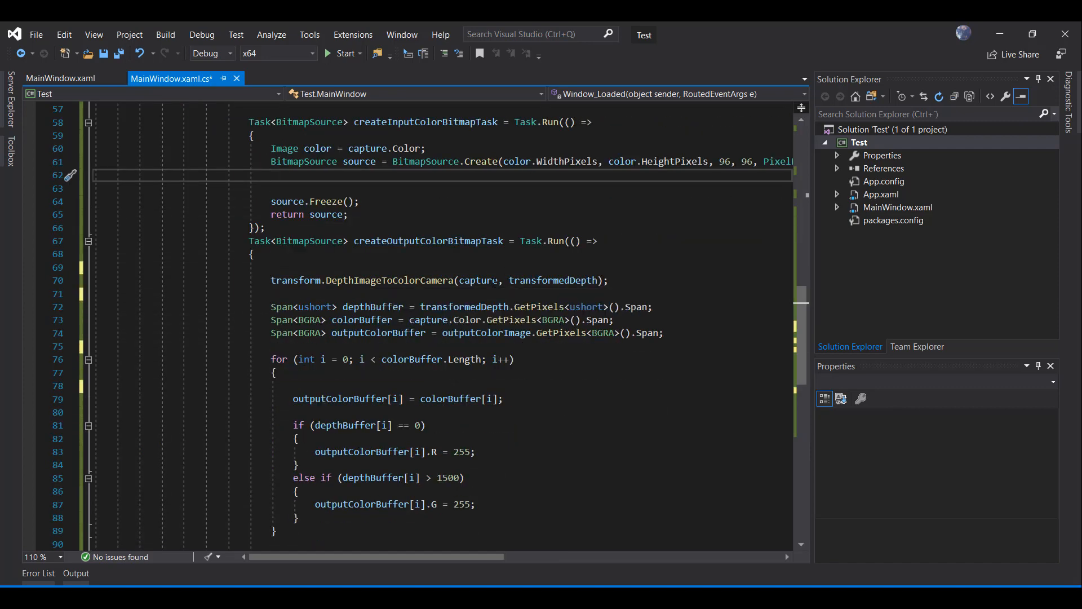
pyautogui.doubleClick(489, 280)
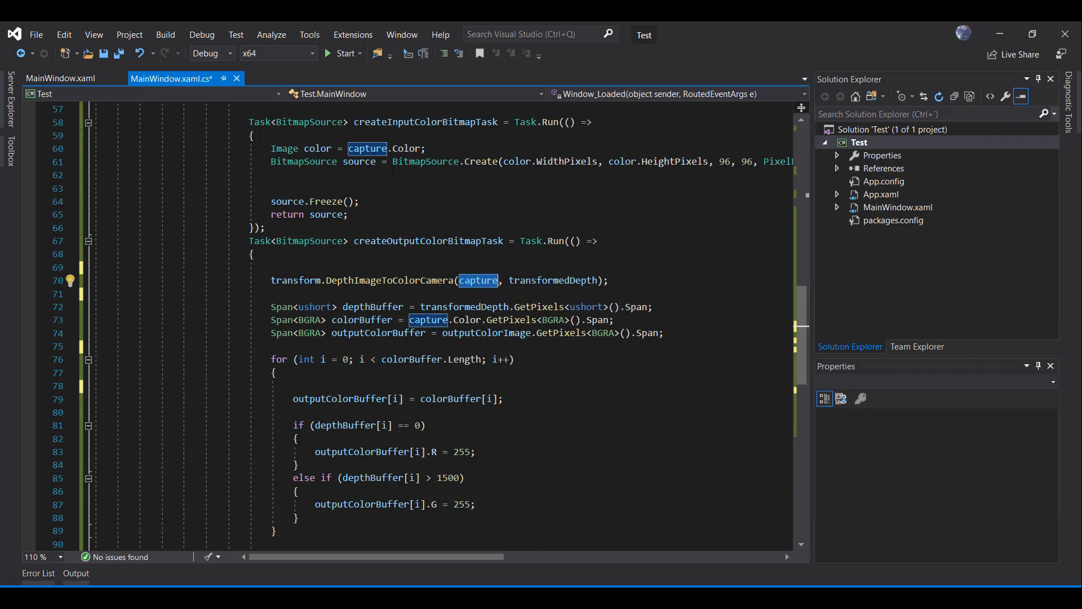
pyautogui.doubleClick(553, 280)
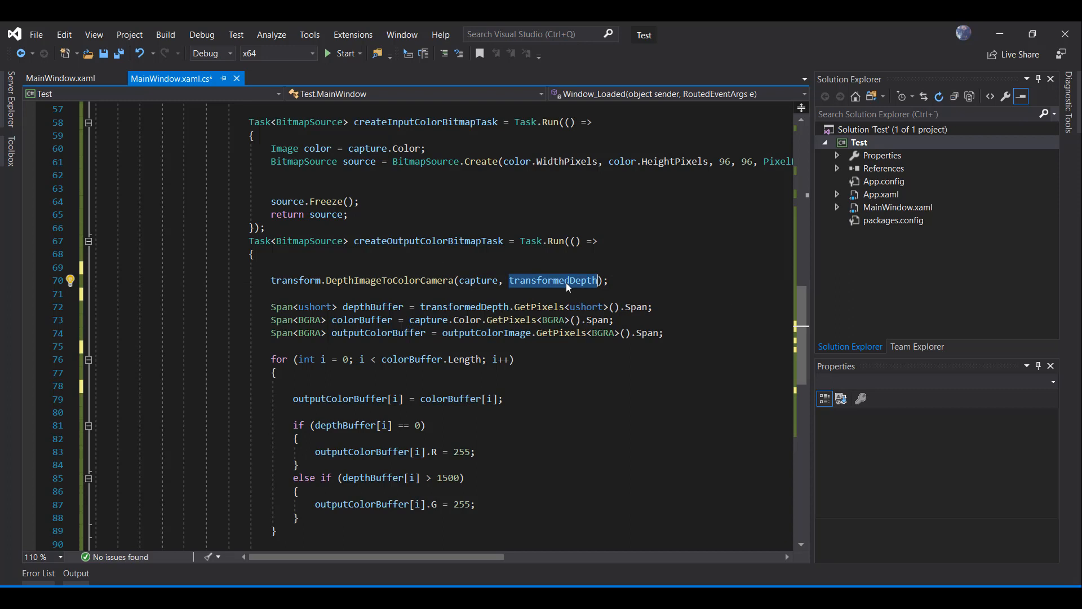
pyautogui.doubleClick(392, 280)
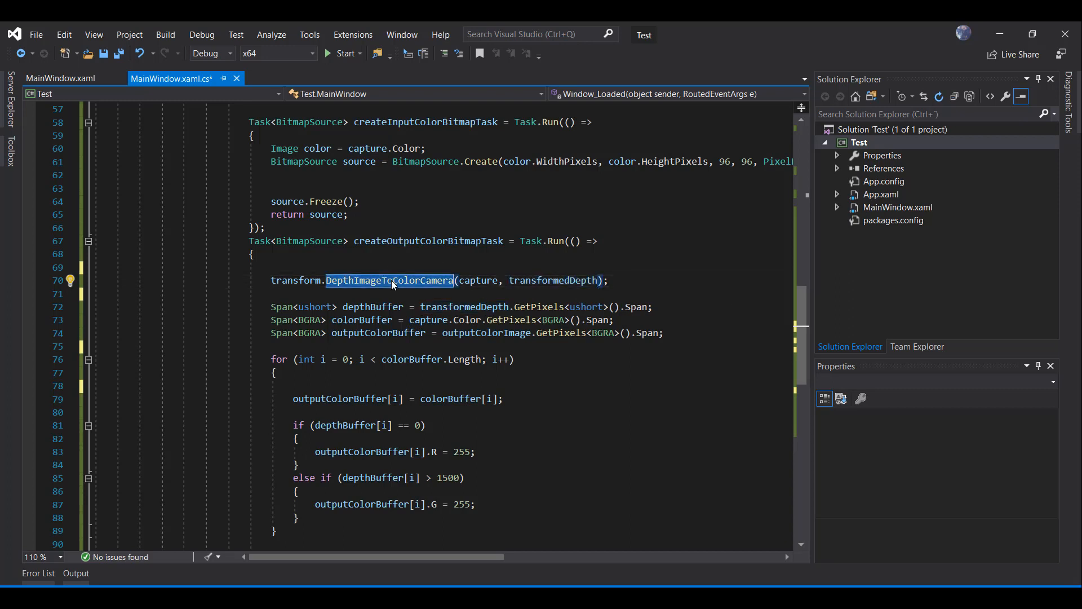
pyautogui.click(548, 294)
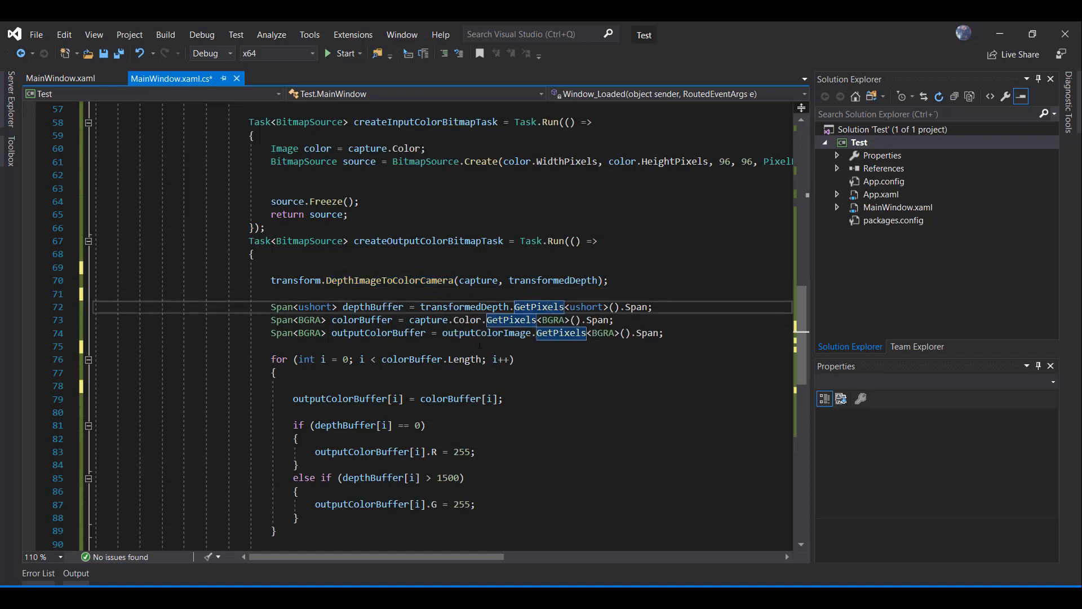
pyautogui.scroll(-3, 544, 294)
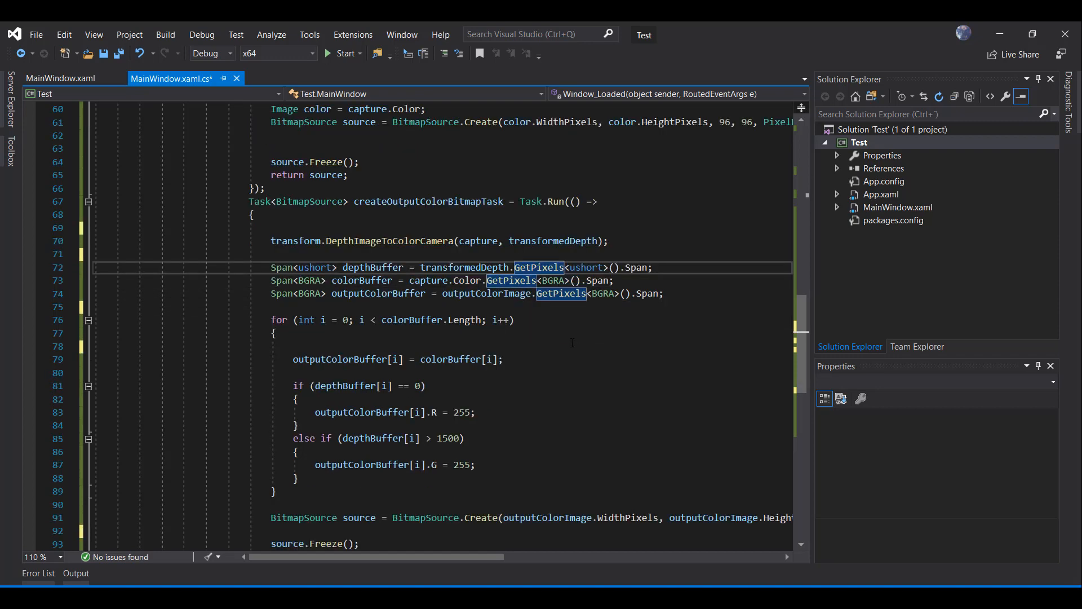
pyautogui.scroll(-3, 422, 322)
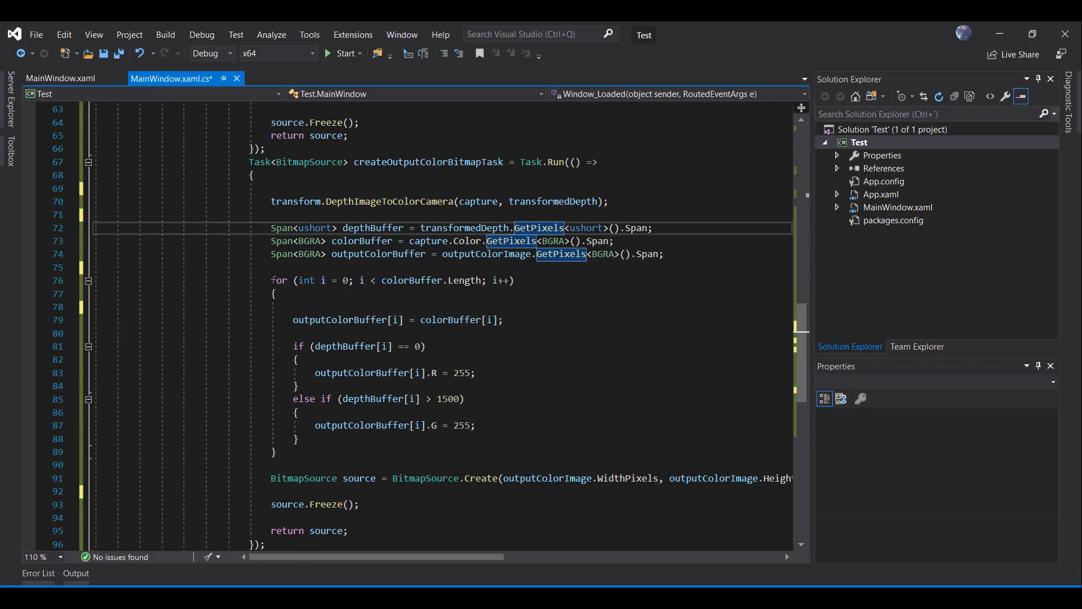
pyautogui.moveTo(271, 280); pyautogui.dragTo(295, 339)
pyautogui.moveTo(318, 385); pyautogui.dragTo(349, 460)
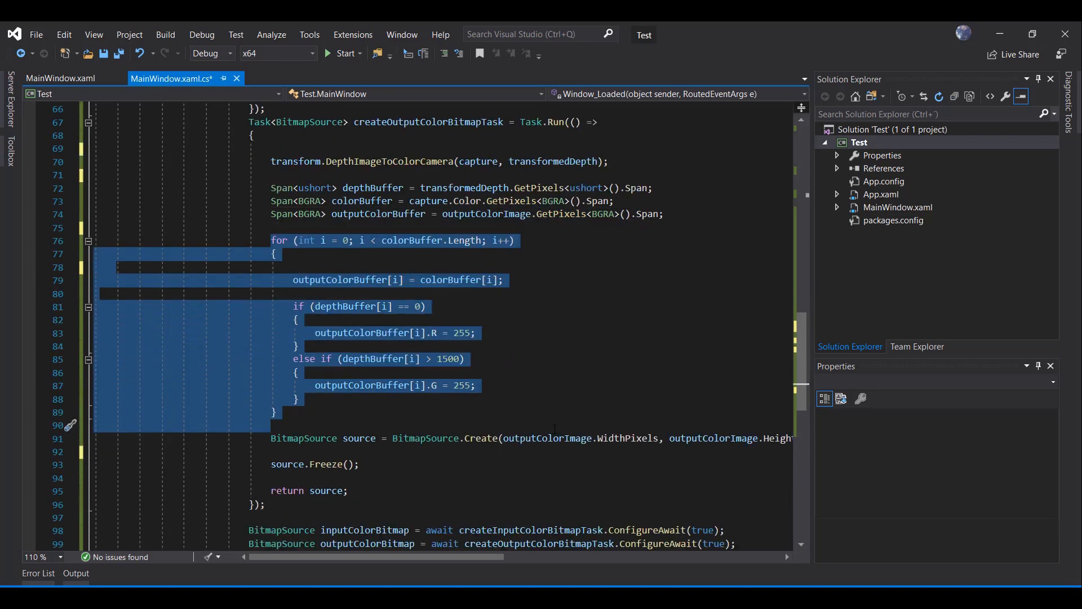
pyautogui.scroll(-3, 338, 381)
pyautogui.scroll(-1, 339, 380)
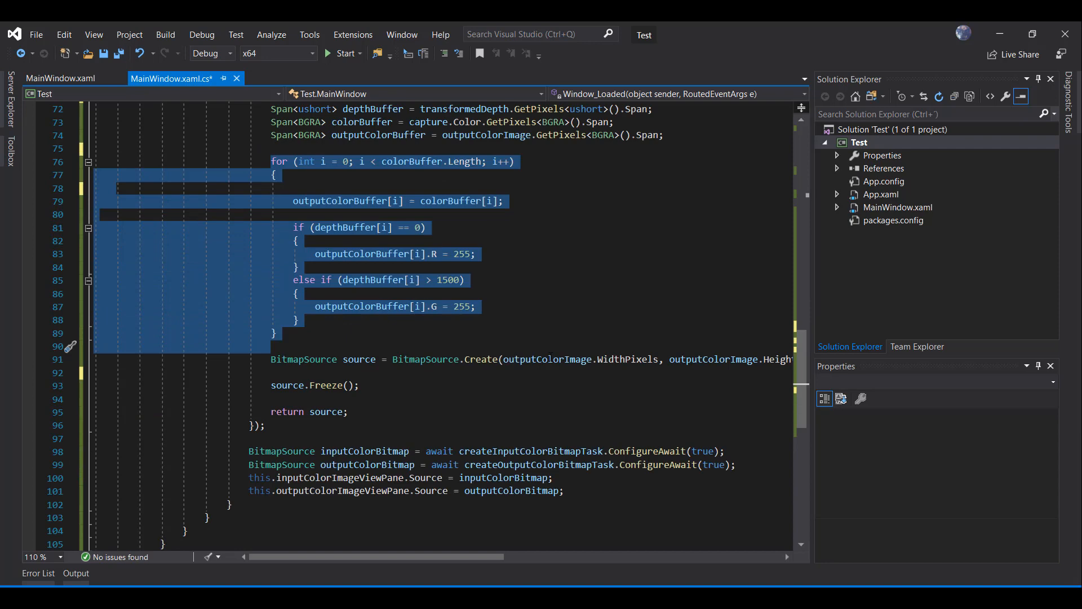
pyautogui.scroll(-1, 339, 381)
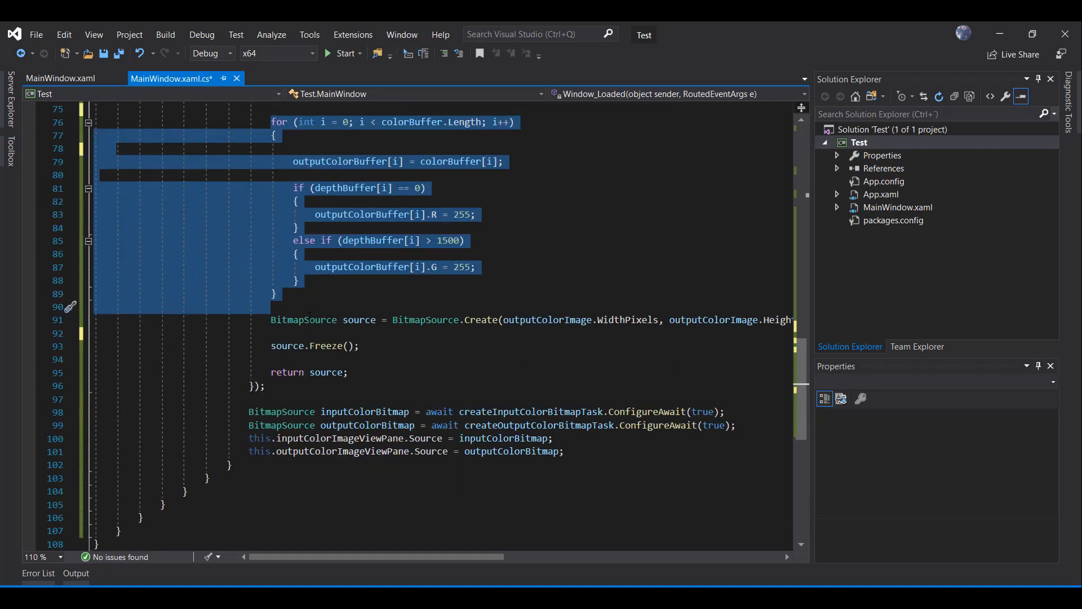
pyautogui.doubleClick(359, 320)
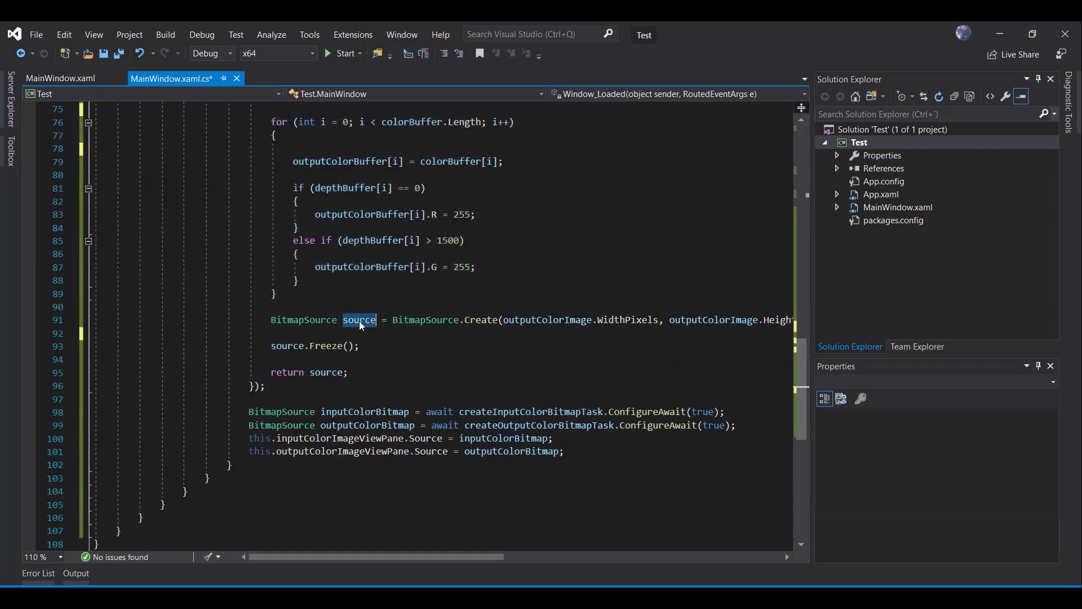
pyautogui.doubleClick(580, 324)
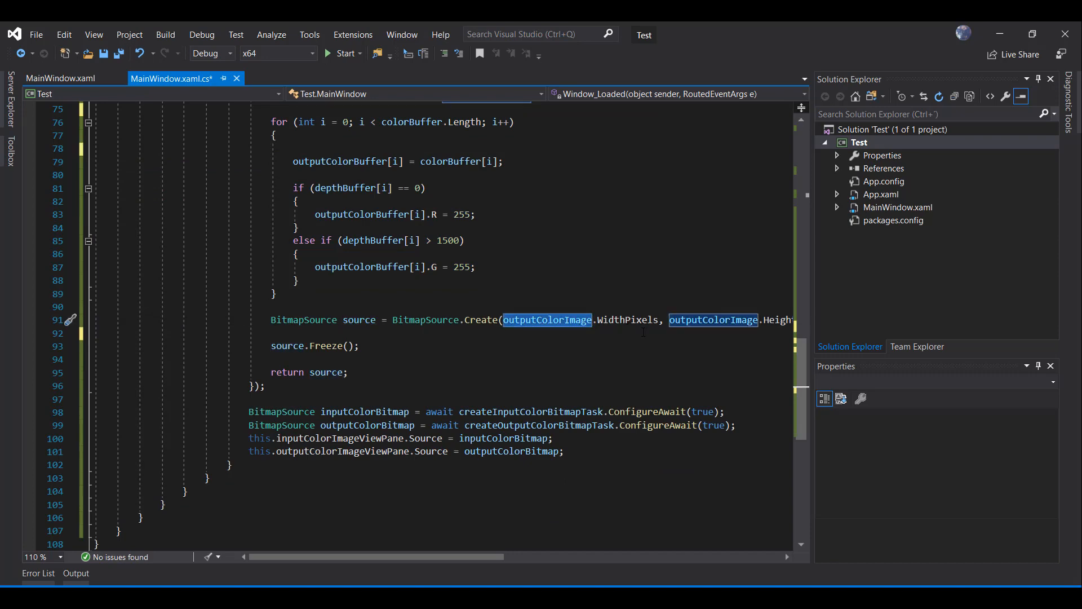
pyautogui.scroll(4, 646, 343)
pyautogui.scroll(4, 646, 342)
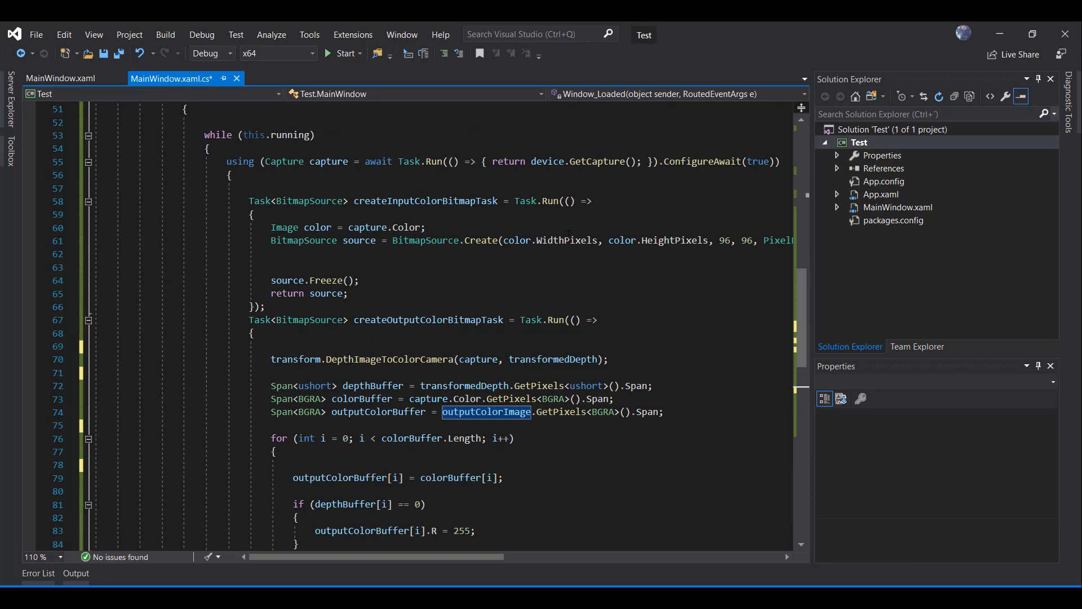
pyautogui.click(569, 227)
pyautogui.doubleClick(425, 200)
pyautogui.scroll(-3, 508, 296)
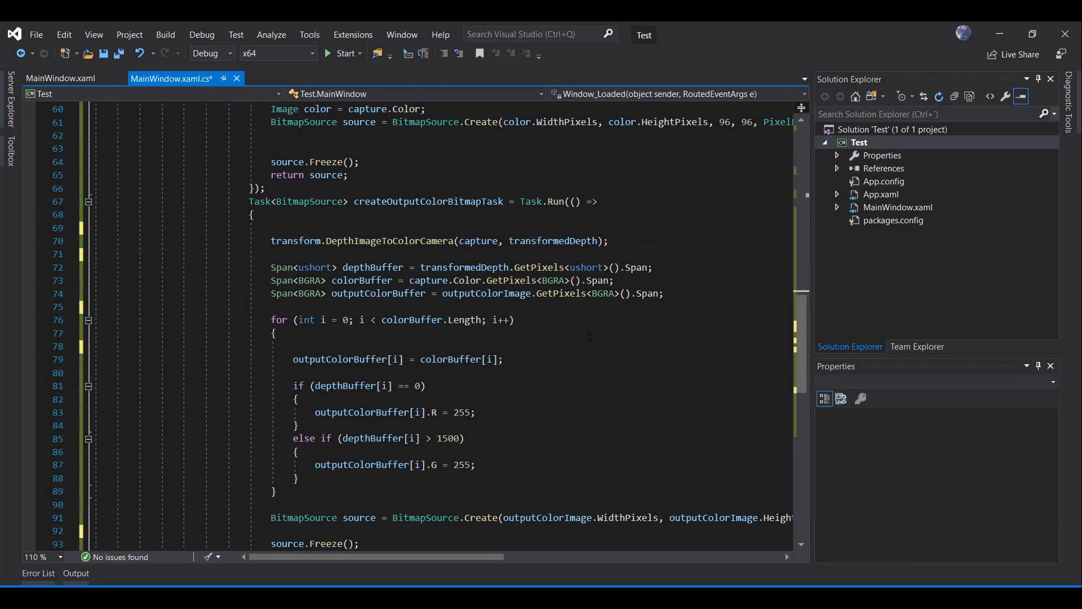
pyautogui.scroll(-3, 590, 337)
pyautogui.scroll(-3, 589, 337)
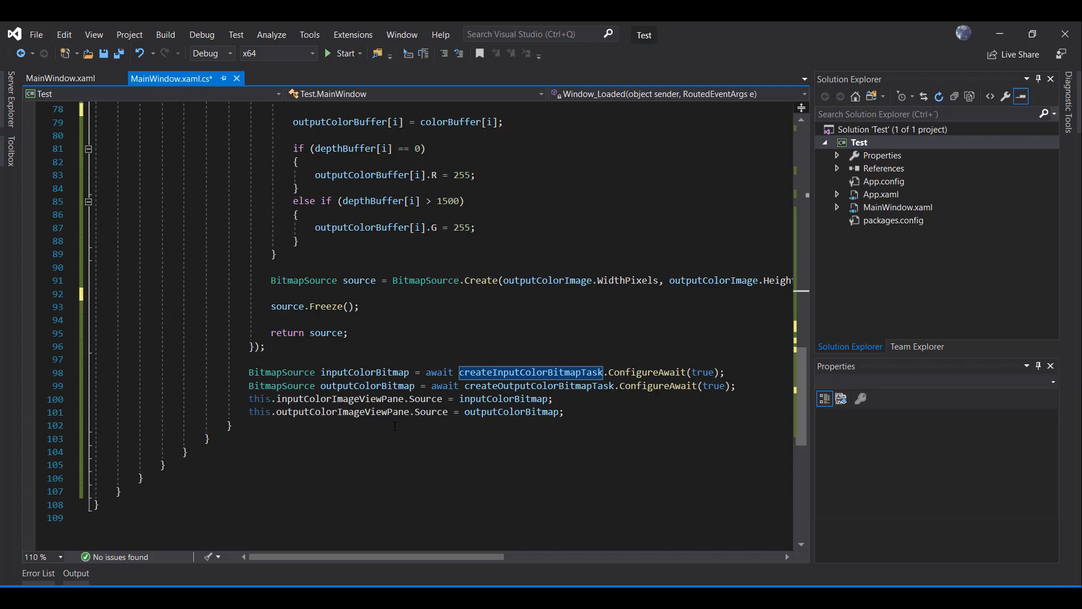
pyautogui.doubleClick(355, 412)
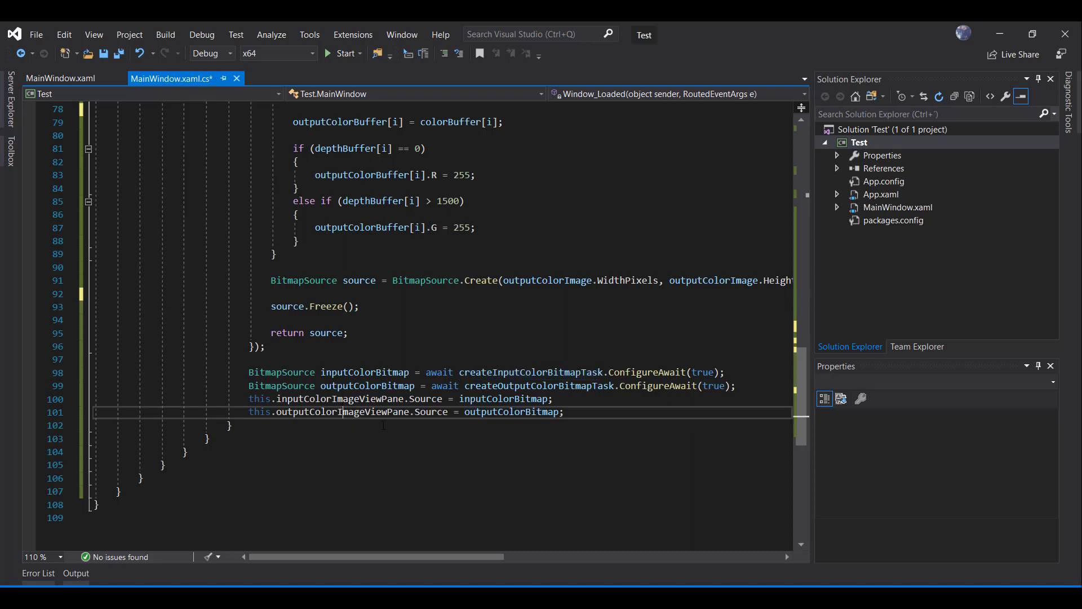
# Review the outputColorImageViewPane element in MainWindow.xaml against the code-behind.
pyautogui.click(89, 80)
pyautogui.scroll(-3, 396, 475)
pyautogui.doubleClick(305, 451)
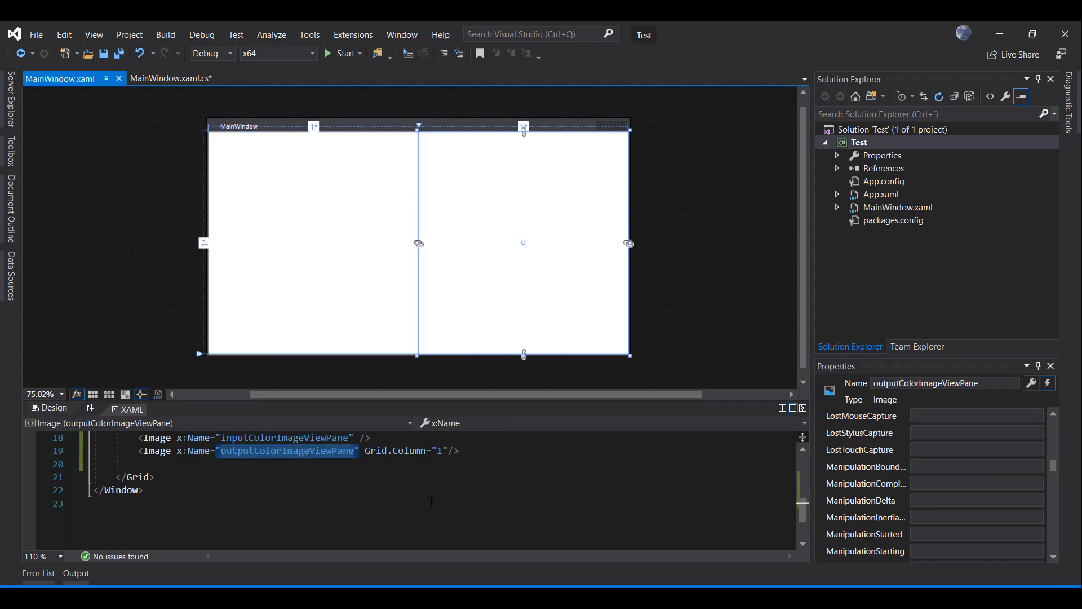
pyautogui.hotkey('ctrl', 'Tab')
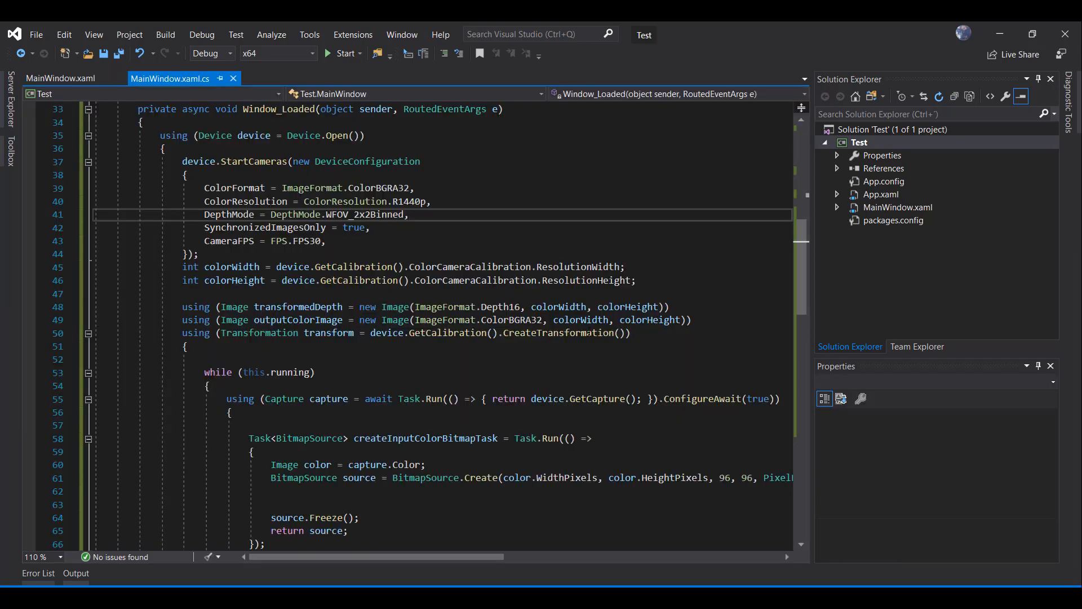
pyautogui.click(138, 122)
pyautogui.scroll(3, 422, 254)
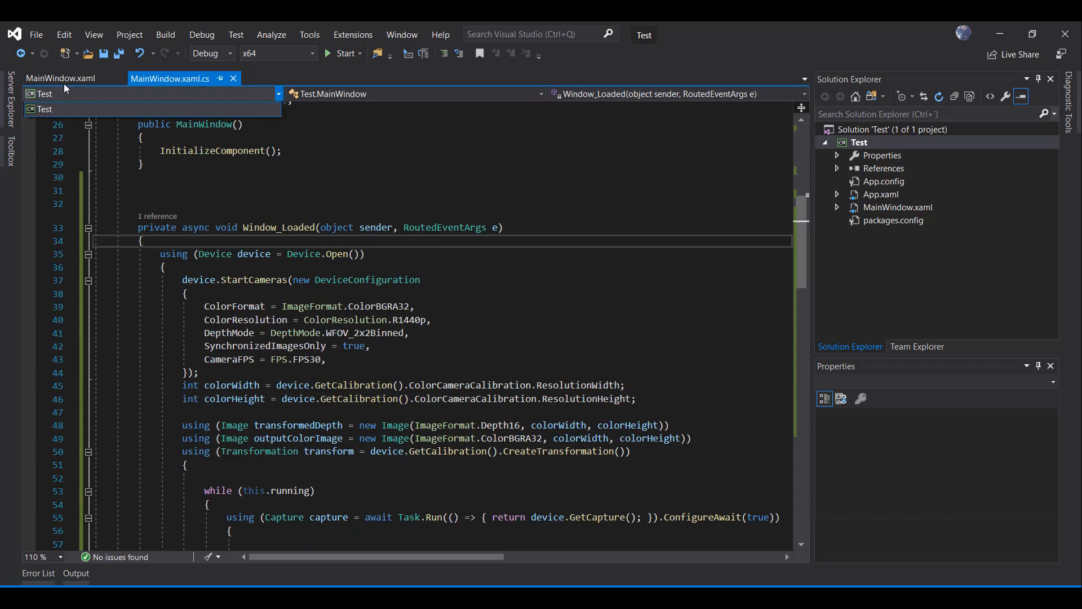
pyautogui.click(64, 80)
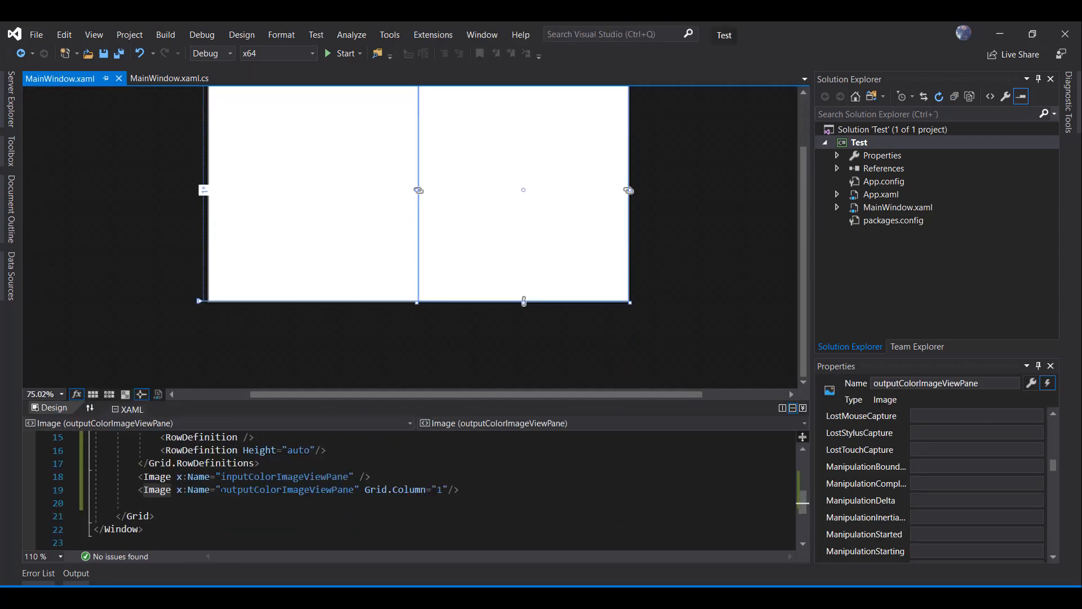
# Inspect the grid's column definitions, then build and run the app with Start.
pyautogui.click(423, 503)
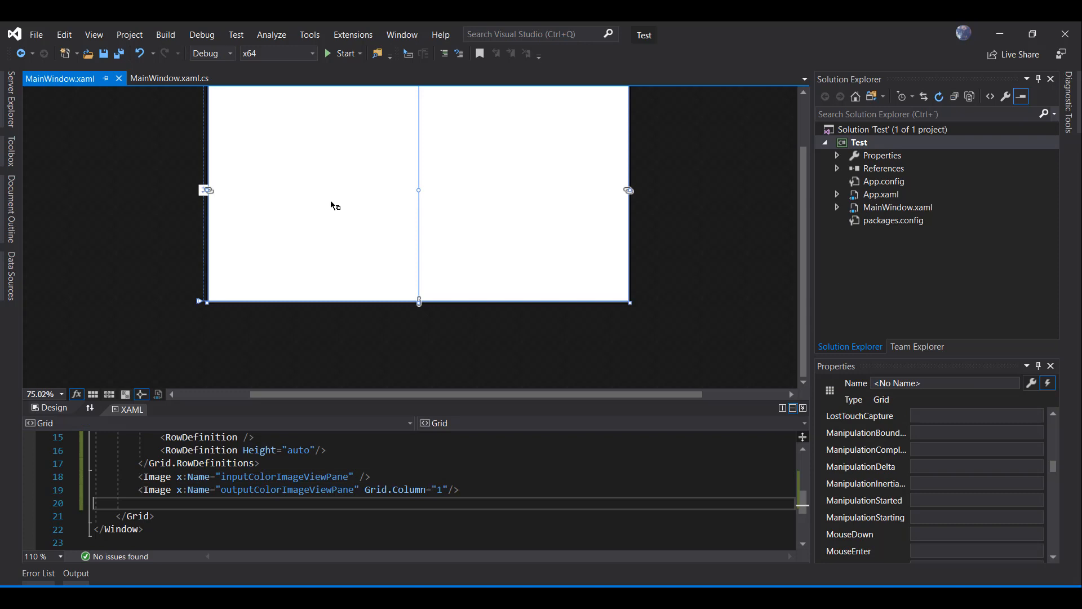
pyautogui.scroll(1, 423, 491)
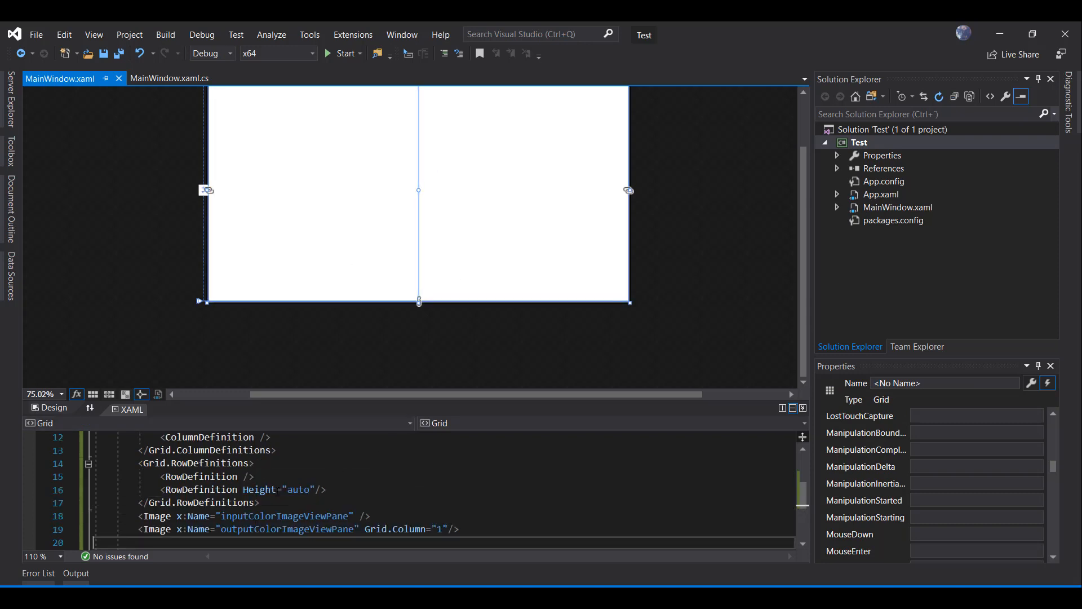
pyautogui.press('Up')
pyautogui.press('Up')
pyautogui.press('Up')
pyautogui.press('Up')
pyautogui.press('Up')
pyautogui.press('Up')
pyautogui.press('Up')
pyautogui.press('Up')
pyautogui.press('Up')
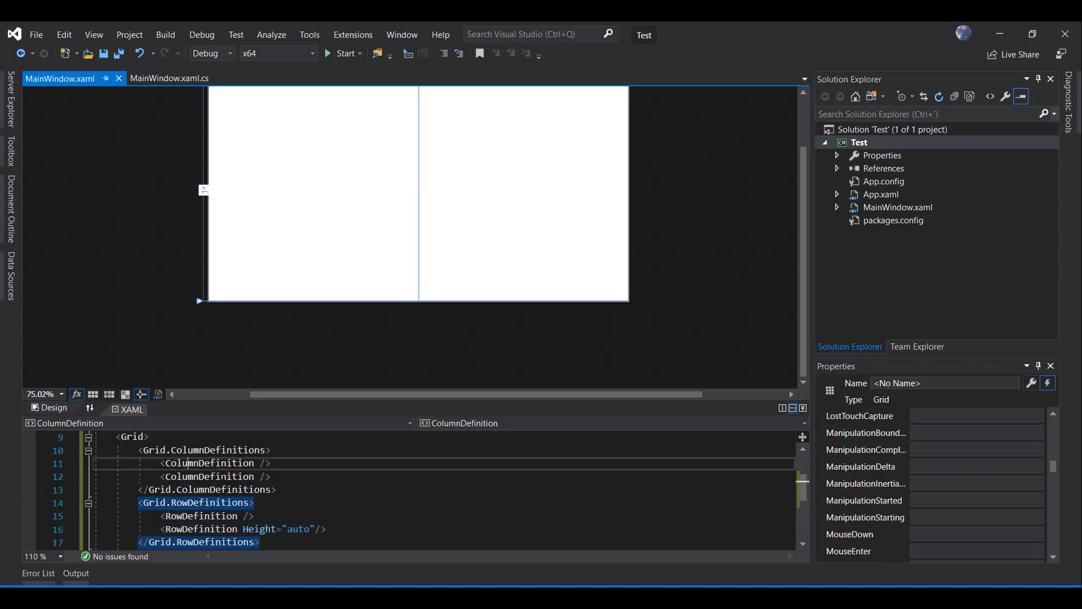
pyautogui.hotkey('shift', 'Down')
pyautogui.scroll(-1, 310, 486)
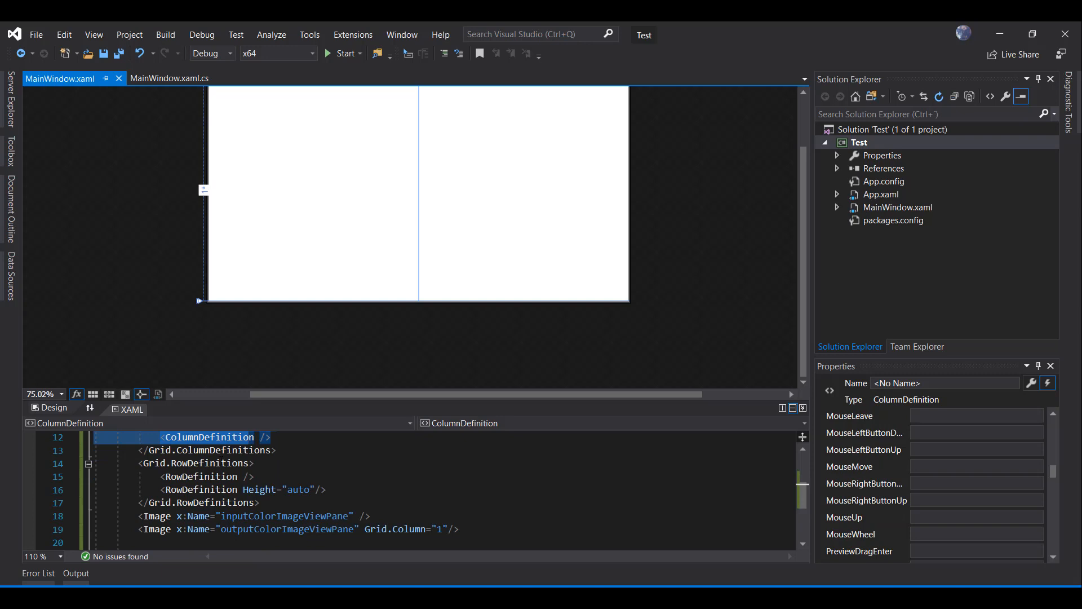
pyautogui.hotkey('shift', 'Left')
pyautogui.click(334, 53)
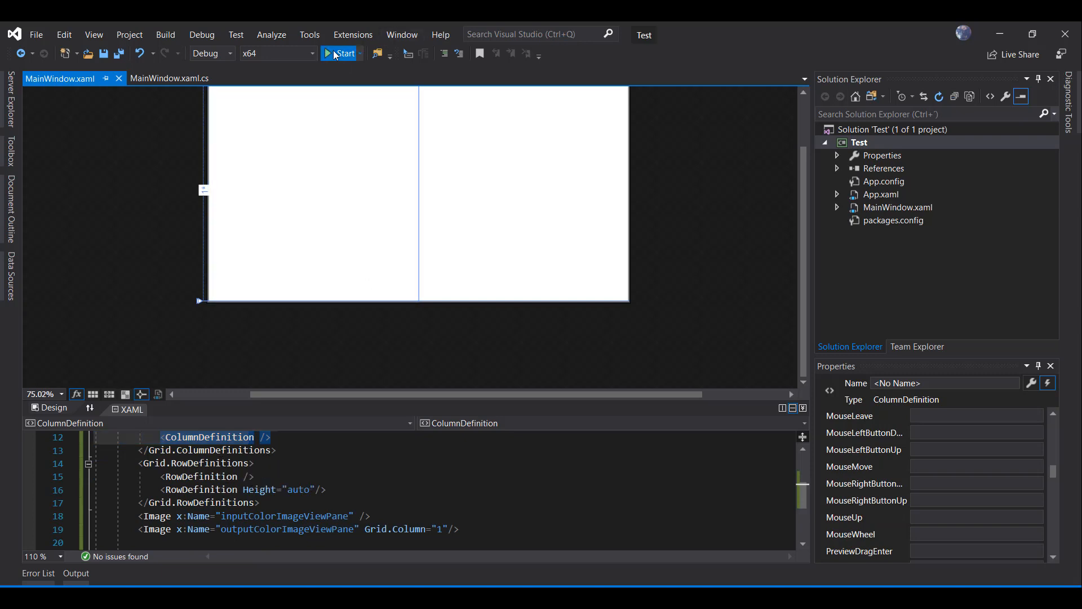